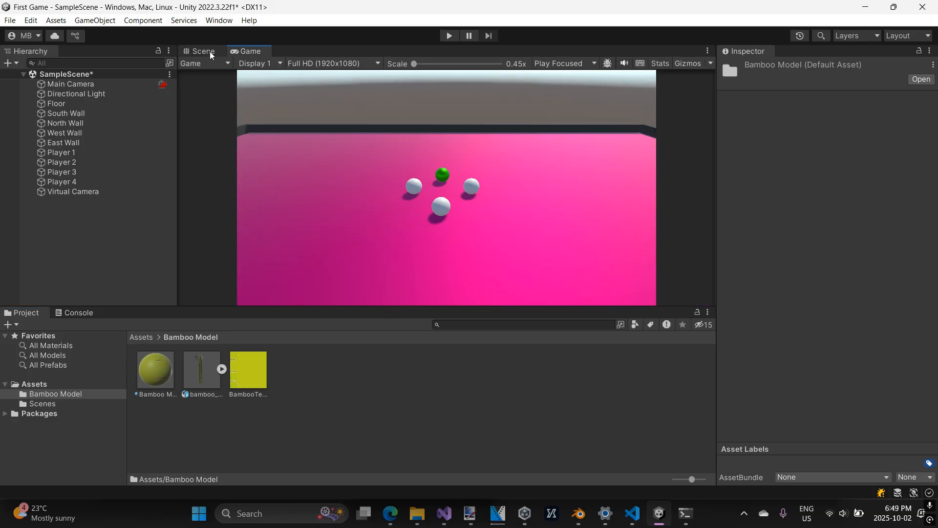
Create an empty game object at the root of the scene and name it Bamboo.
left_click(197, 52)
right_click_drag(529, 174, 352, 164)
scroll(564, 178, "down", 1)
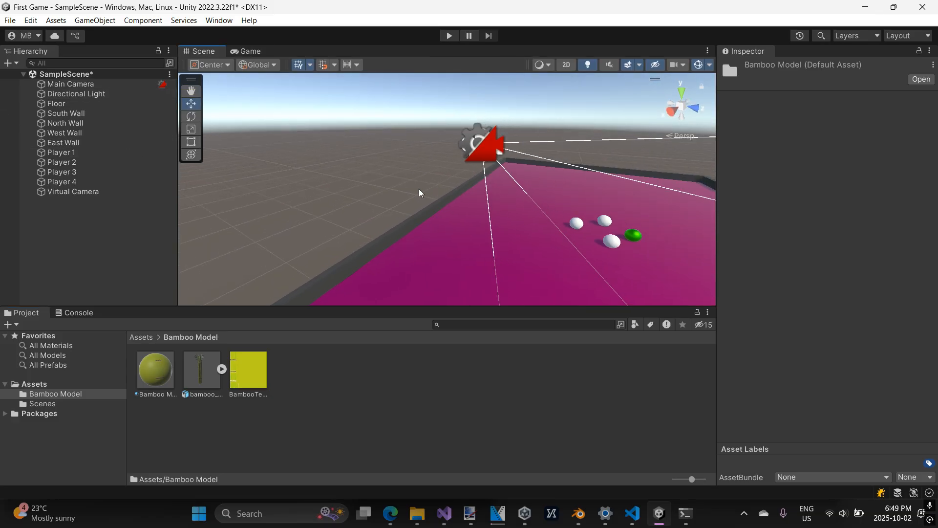
right_click_drag(423, 180, 468, 196)
right_click_drag(403, 183, 310, 166)
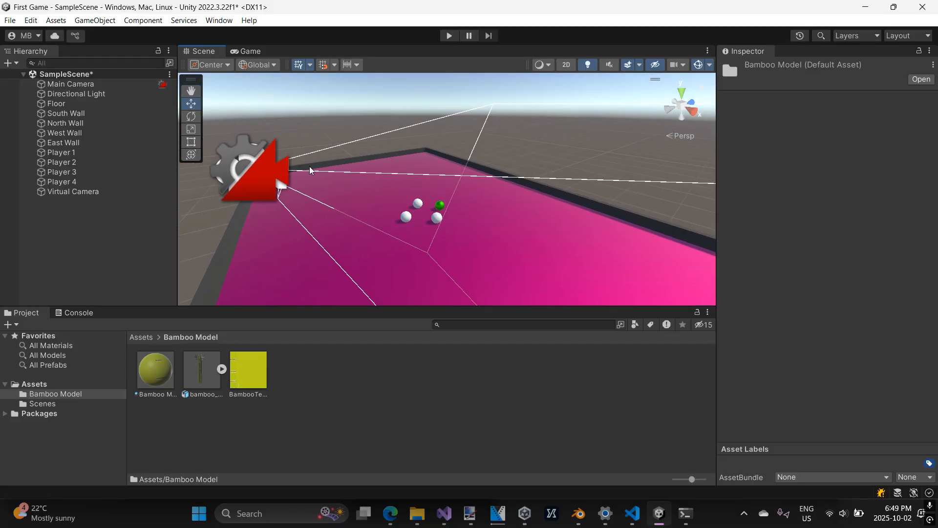
left_click(56, 223)
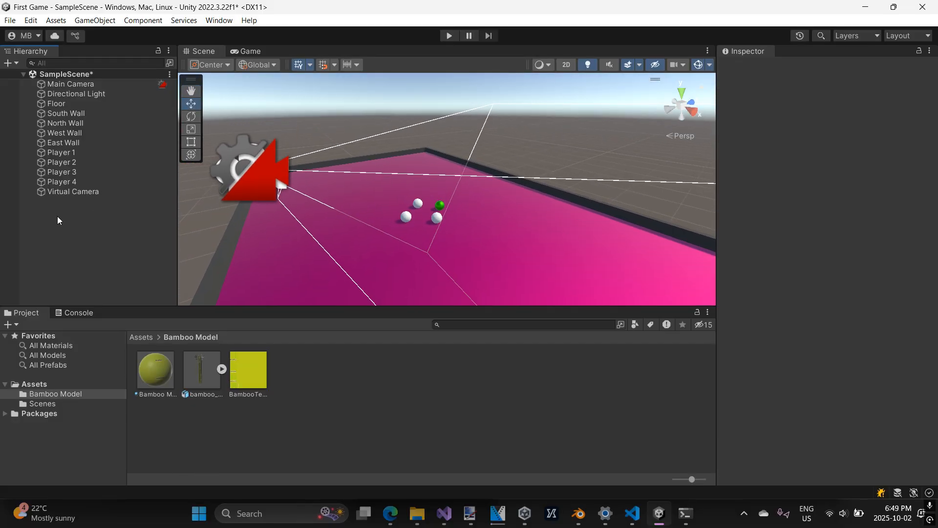
right_click(67, 215)
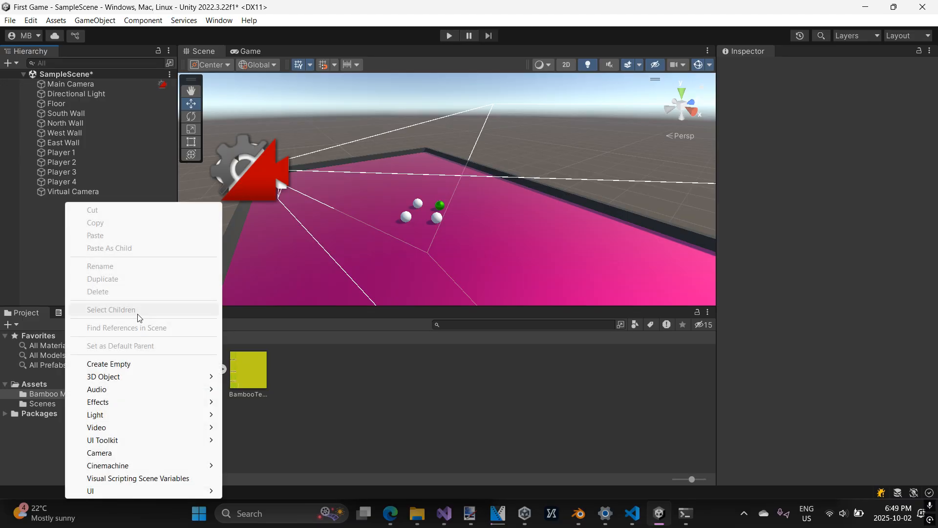
left_click(108, 364)
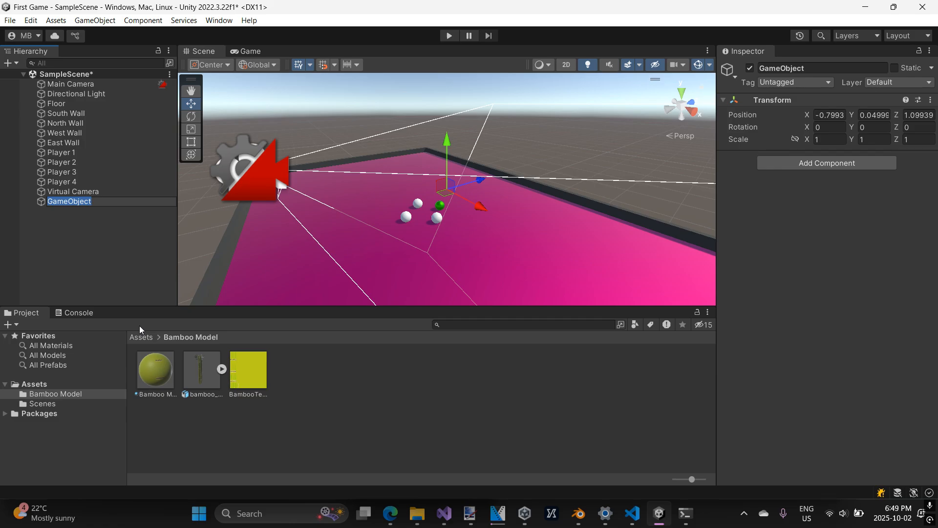
type("Bamboo")
key("Return")
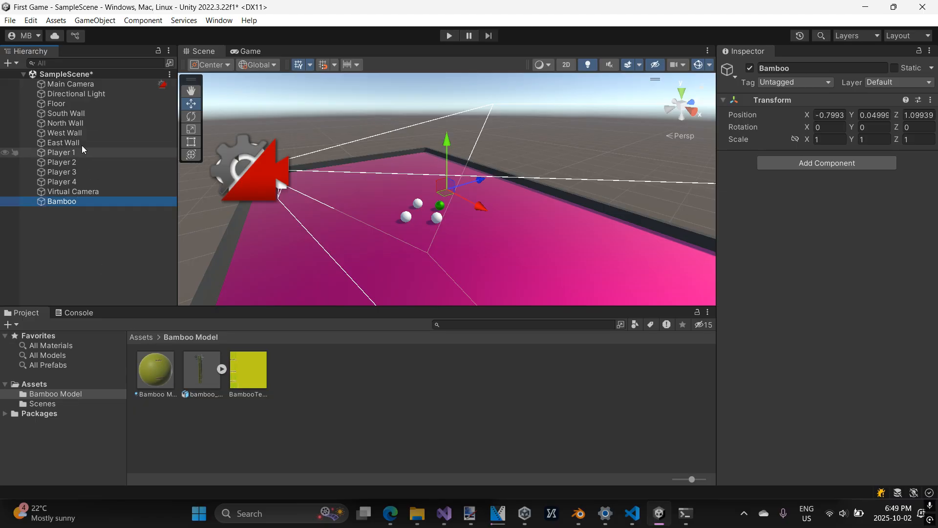
Examine where the empty Bamboo object sits in the scene relative to the player spheres and floor.
scroll(468, 192, "down", 5)
scroll(467, 192, "up", 5)
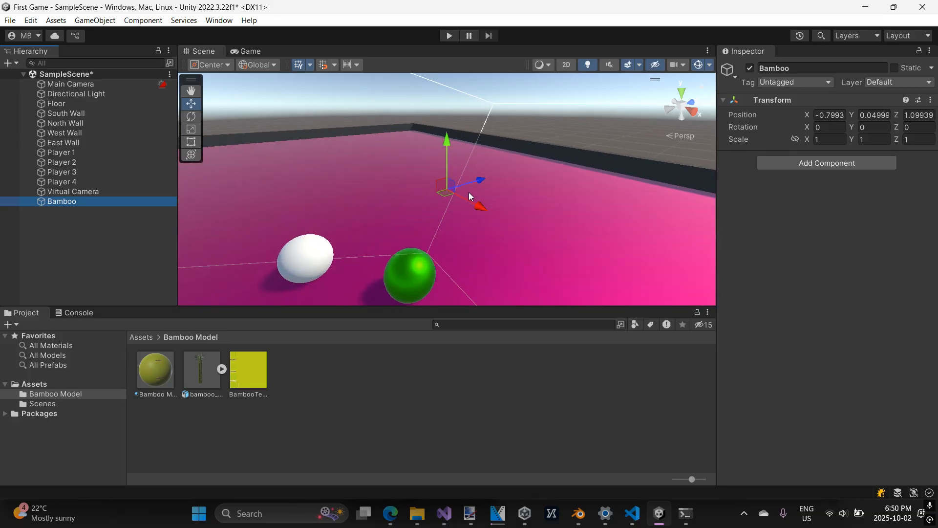
right_click_drag(538, 191, 507, 188)
middle_click_drag(508, 189, 398, 177)
scroll(424, 177, "down", 5)
right_click_drag(367, 209, 396, 216)
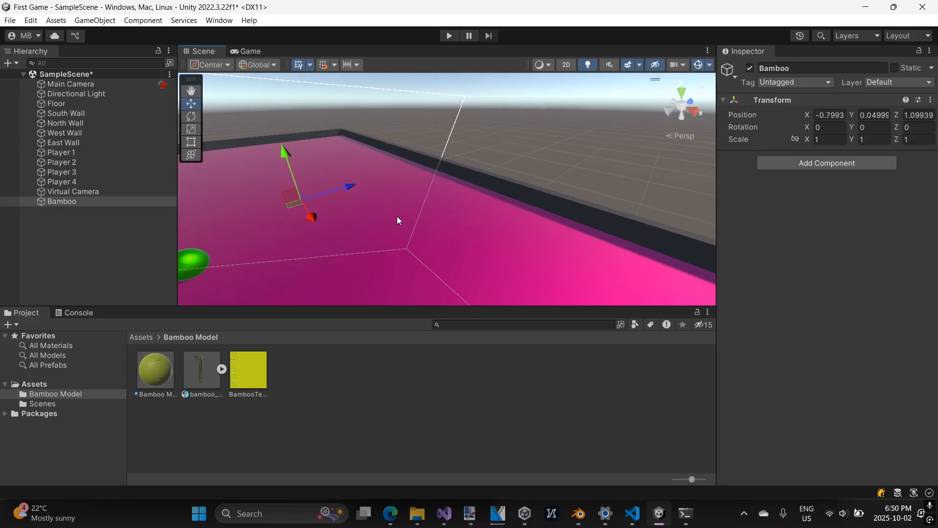
middle_click_drag(397, 216, 497, 207)
scroll(461, 208, "down", 2)
scroll(461, 207, "down", 1)
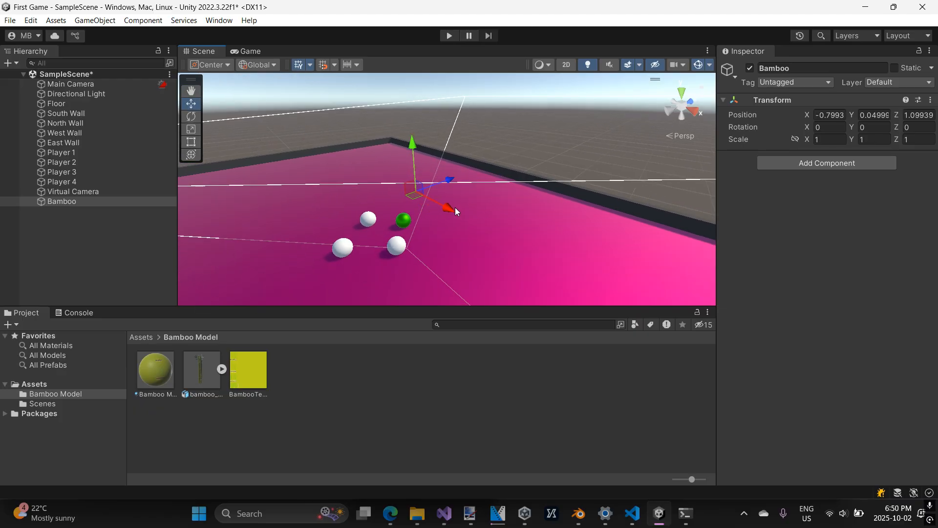
Add the bamboo_model asset from the Bamboo Model folder as a child of the Bamboo object.
left_click(202, 368)
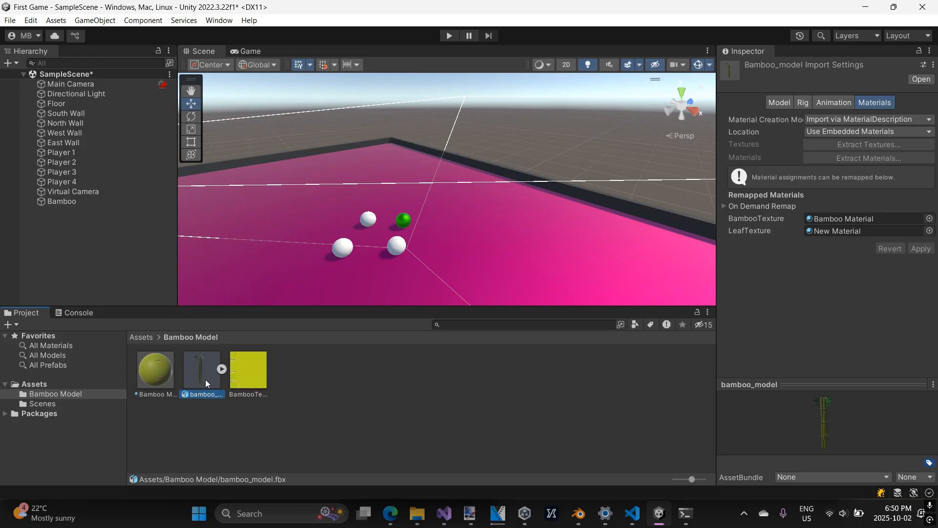
left_click(224, 370)
left_click(222, 369)
left_click(222, 369)
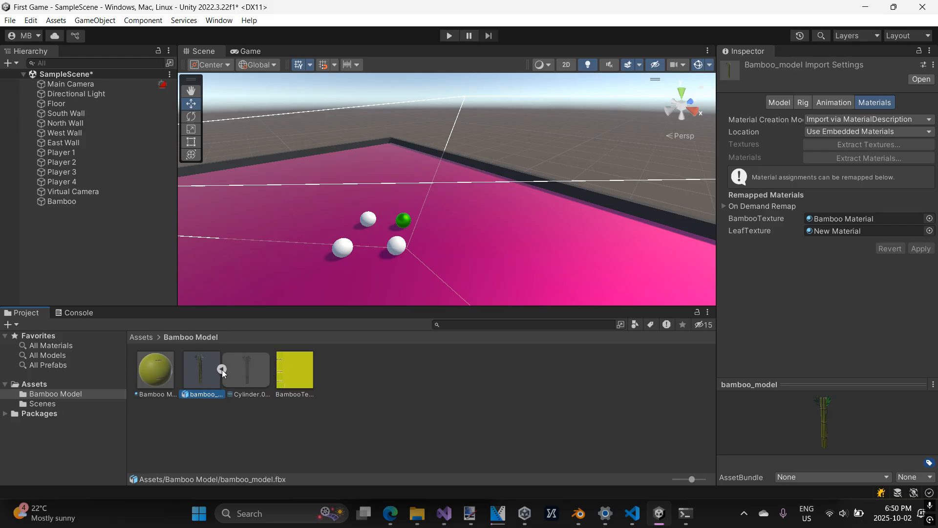
left_click(222, 369)
left_click(225, 404)
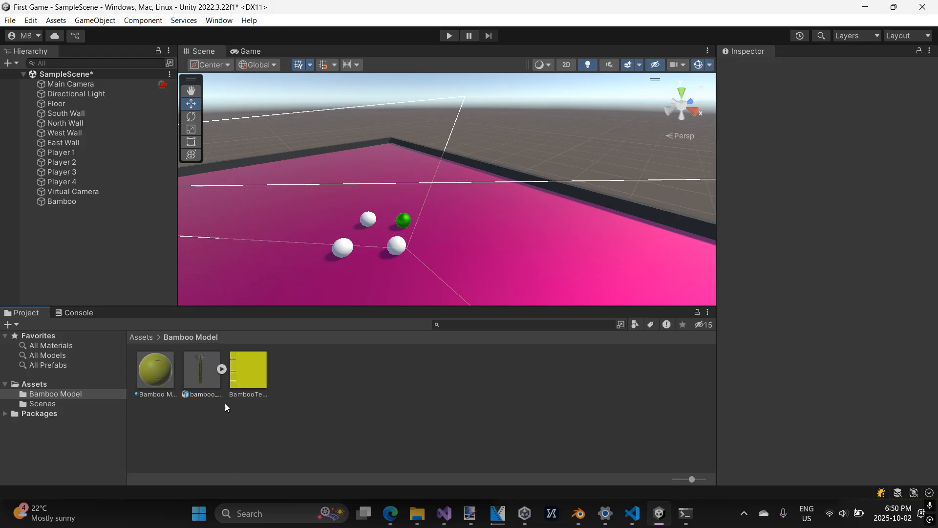
left_click(206, 377)
left_click_drag(203, 370, 58, 201)
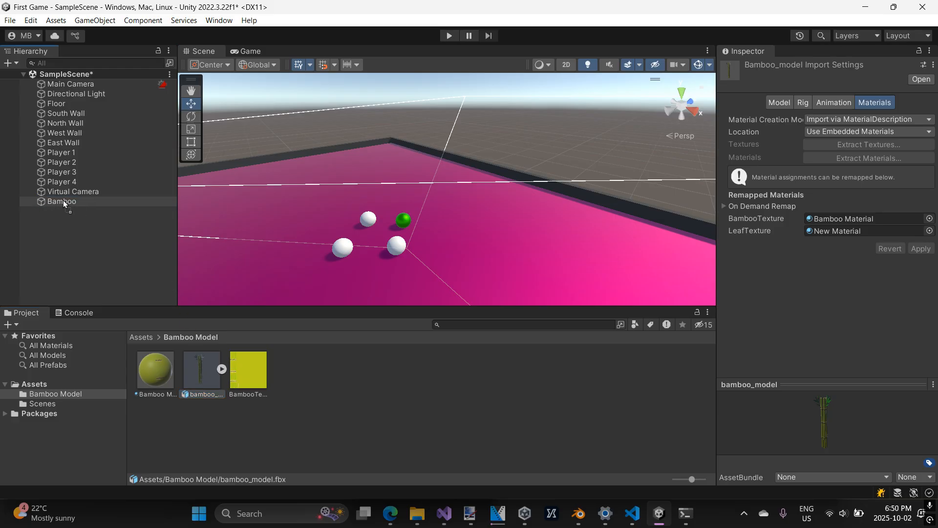
left_click_drag(72, 201, 71, 201)
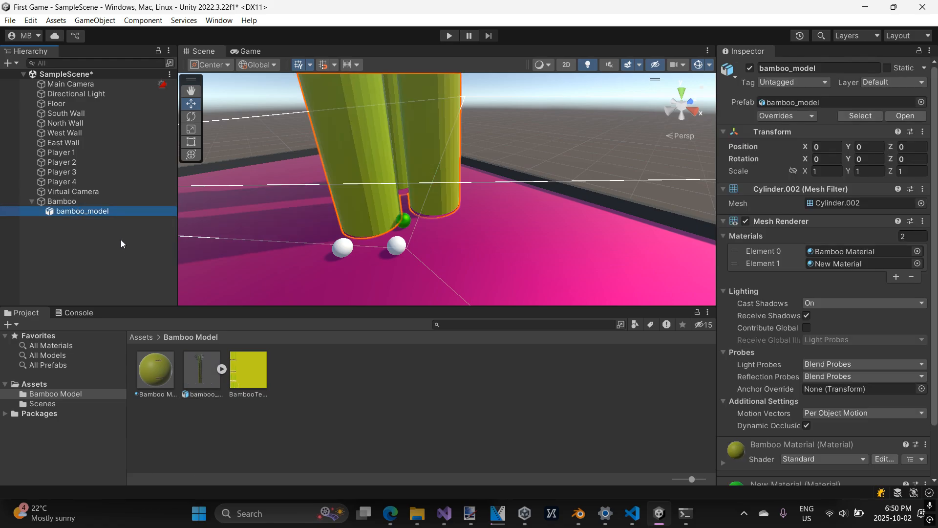
Examine the bamboo model's size relative to the floor and players in both the Scene and Game views.
scroll(309, 188, "down", 4)
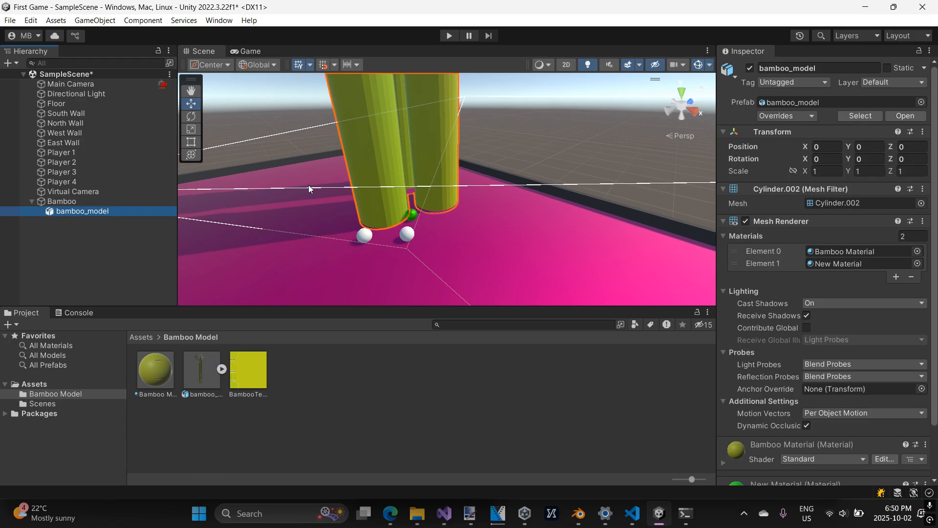
scroll(428, 158, "down", 8)
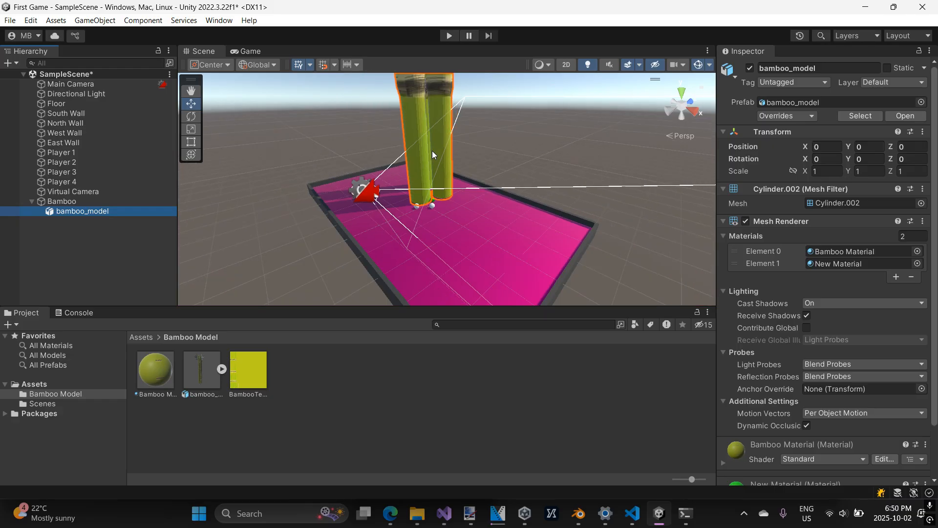
middle_click_drag(446, 138, 445, 195)
scroll(445, 194, "down", 8)
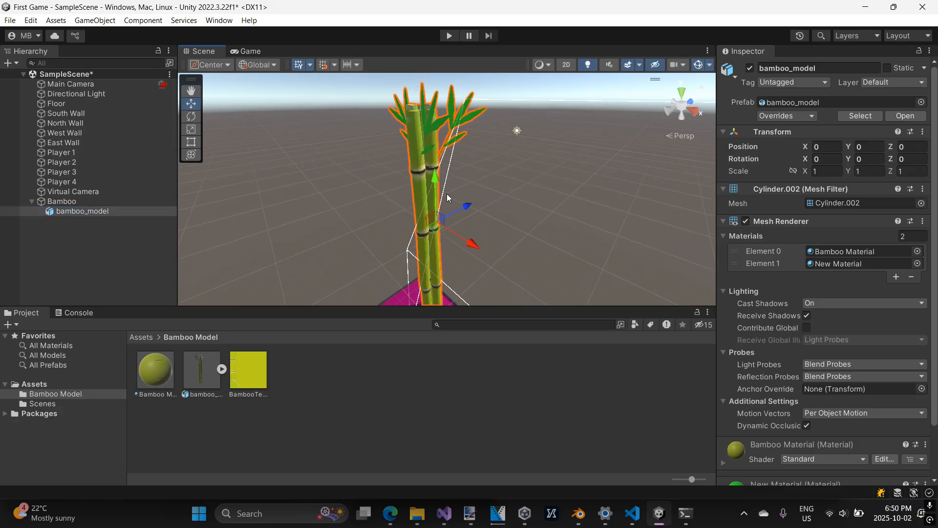
scroll(454, 184, "down", 3)
middle_click_drag(455, 160, 463, 193)
scroll(458, 188, "down", 1)
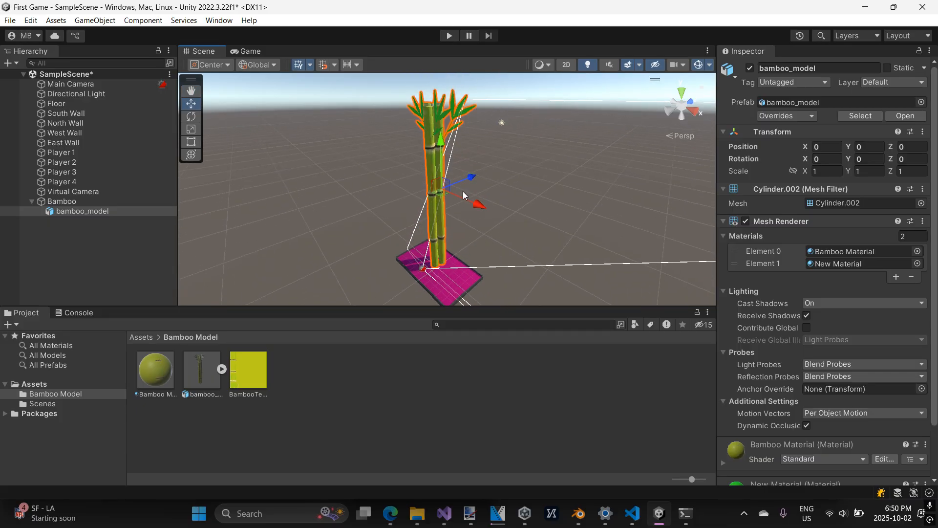
scroll(463, 193, "up", 3)
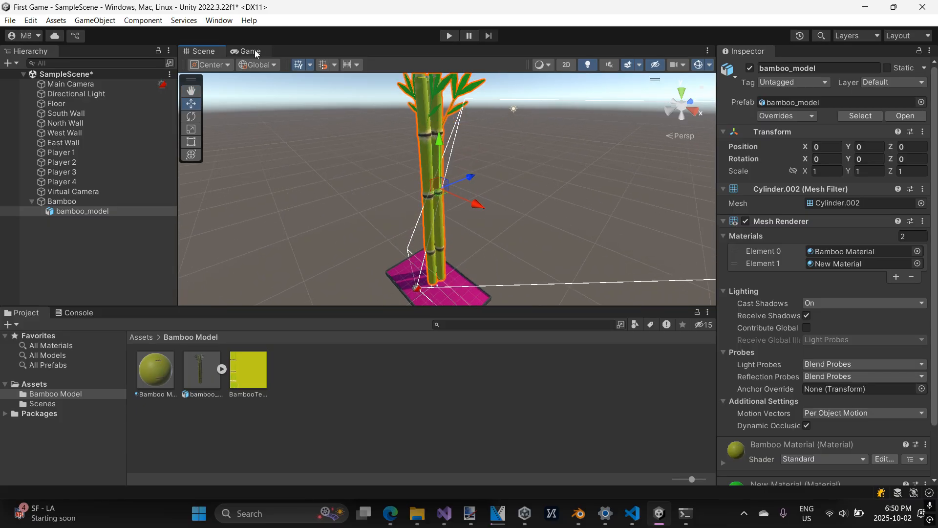
left_click(252, 51)
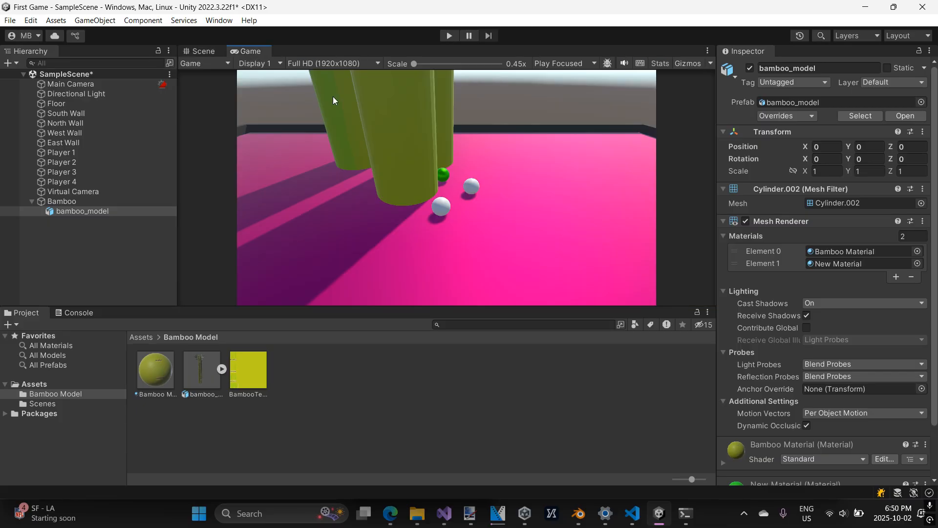
left_click(199, 51)
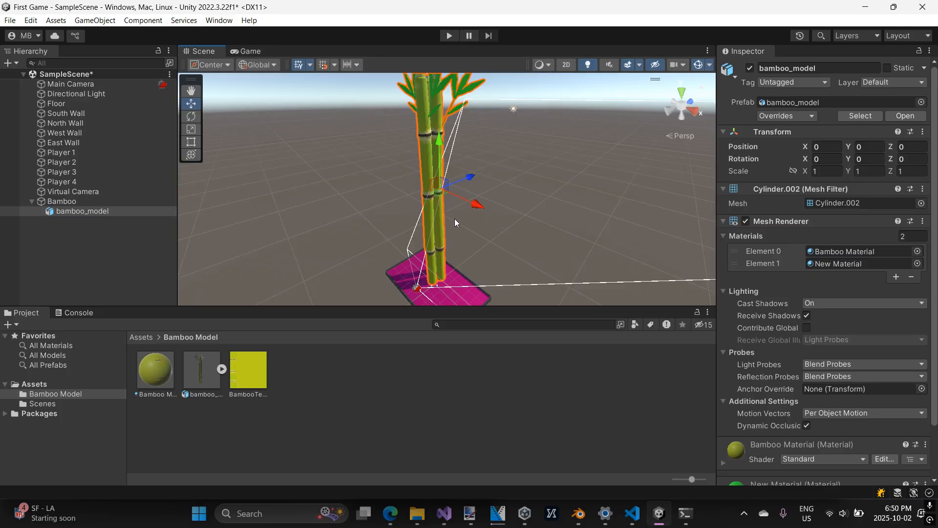
Scale the bamboo model down uniformly to about 0.074 on all axes.
right_click_drag(441, 215, 498, 219)
middle_click_drag(442, 221, 487, 217)
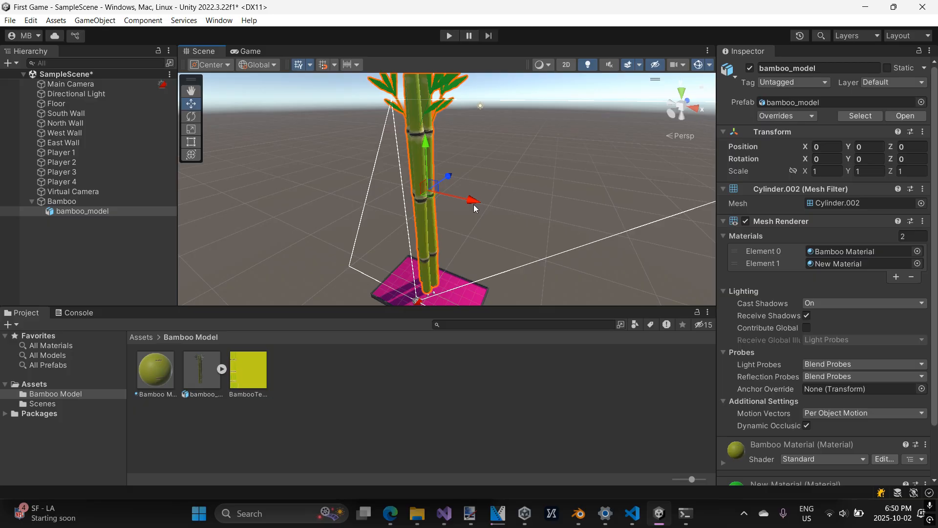
left_click(195, 131)
left_click_drag(426, 192, 411, 241)
scroll(412, 241, "up", 2)
mouse_move(457, 261)
middle_mouse_down()
mouse_move(456, 185)
mouse_move(455, 253)
middle_mouse_up()
Move the bamboo model vertically so it stands on the floor, at about Y -0.03.
left_click(192, 106)
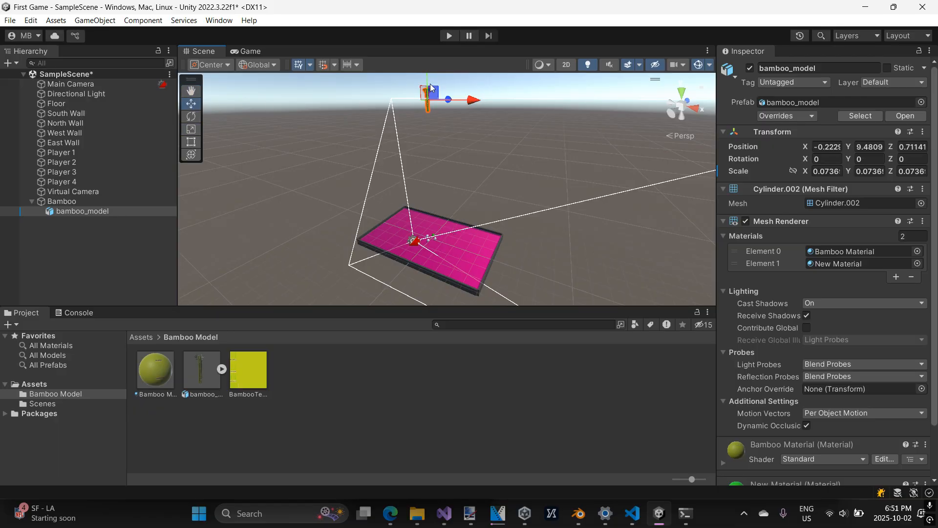
left_click_drag(429, 76, 440, 203)
key("f")
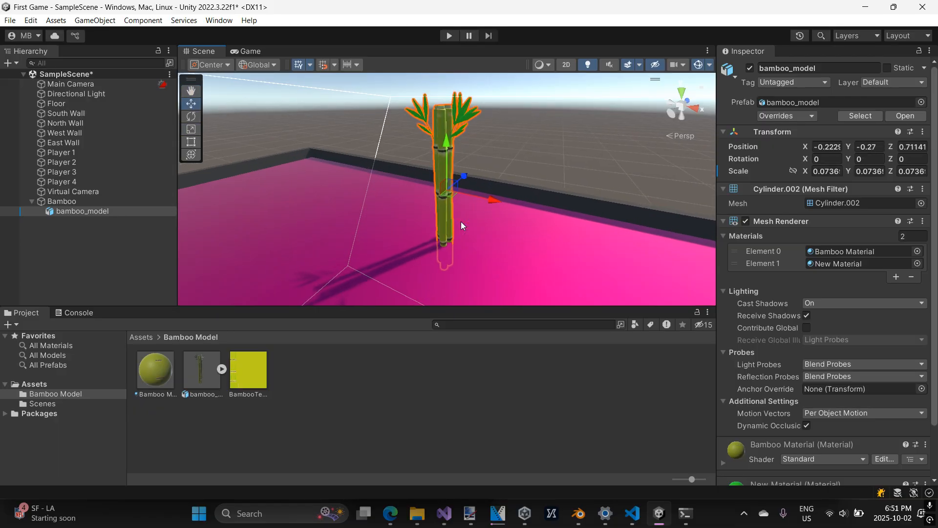
scroll(463, 221, "down", 4)
scroll(473, 227, "down", 1)
middle_click_drag(473, 227, 470, 213)
scroll(470, 213, "down", 1)
scroll(467, 199, "up", 1)
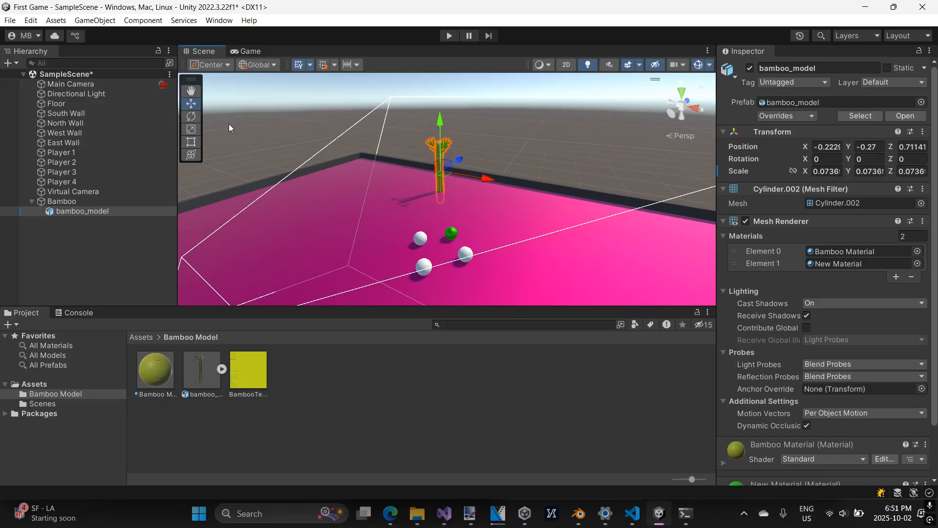
left_click_drag(440, 119, 439, 110)
Switch to Blender to check the original bamboo model, and return to Unity.
left_click(578, 513)
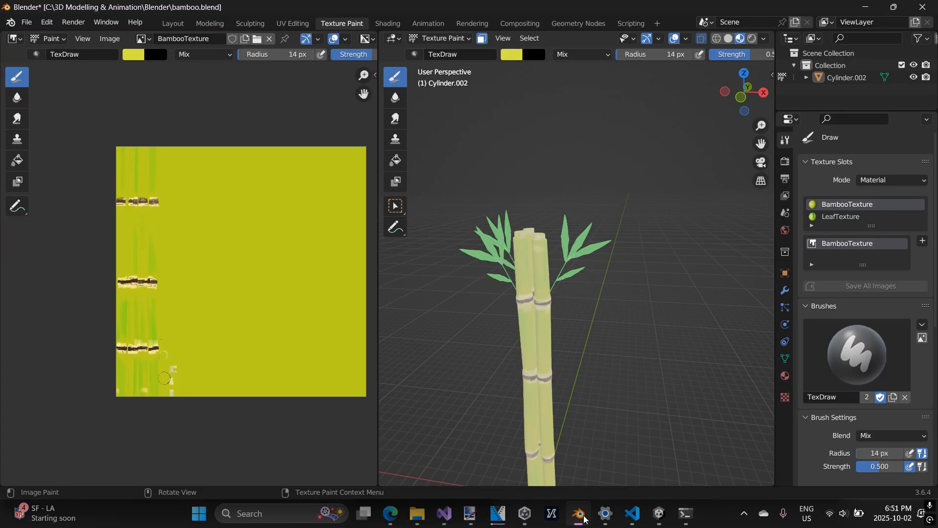
scroll(573, 256, "down", 4)
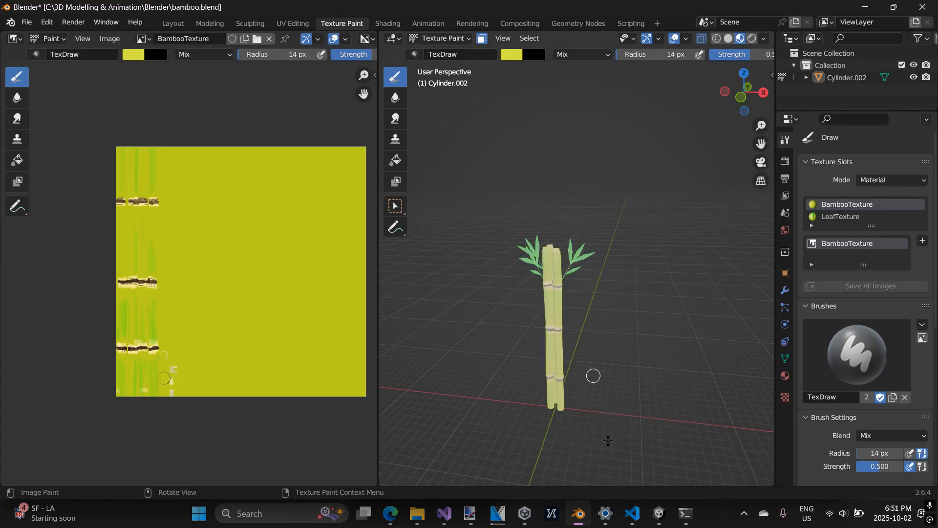
left_click(578, 513)
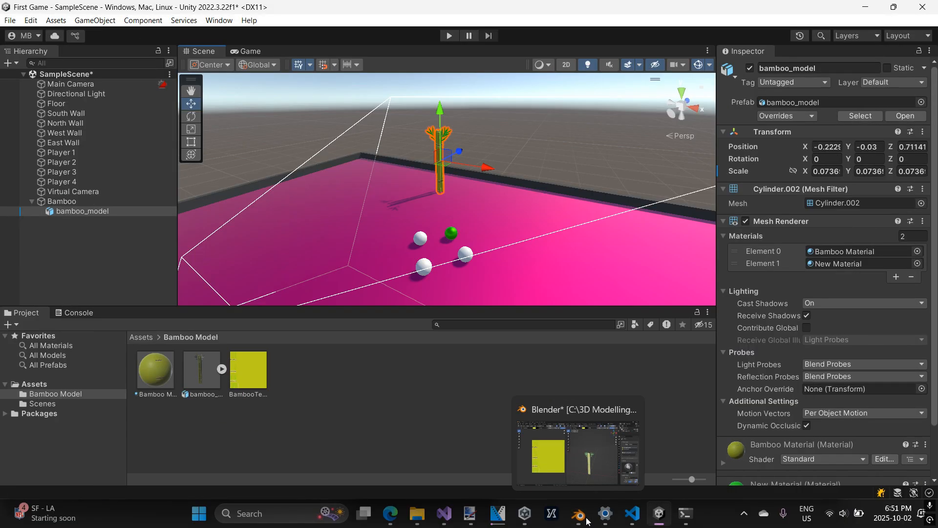
Shrink the bamboo model uniformly to a scale of about 0.024 and move it near the players, at about X 1.55, Y 0.06, Z -0.585.
left_click(191, 129)
left_click_drag(439, 157, 444, 207)
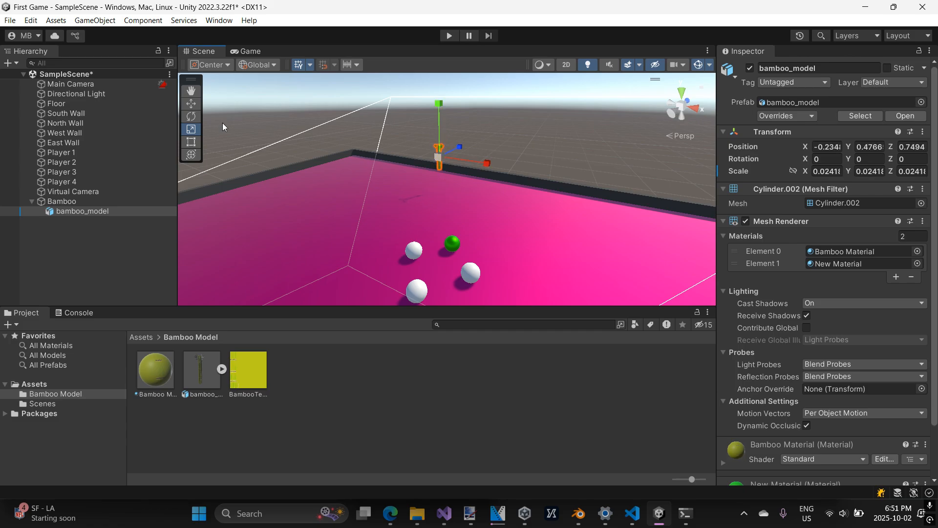
left_click(191, 103)
left_click_drag(439, 122, 439, 140)
left_click_drag(482, 183, 521, 217)
left_click(245, 51)
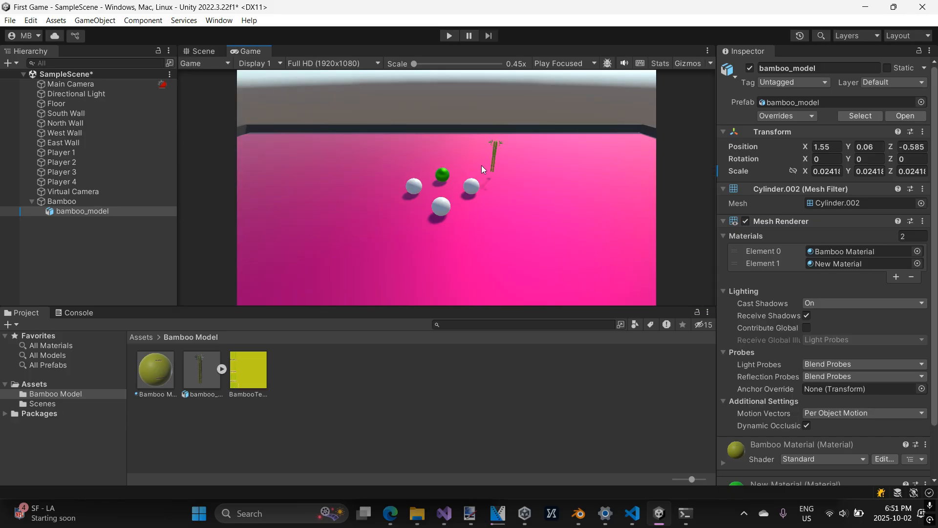
left_click(207, 51)
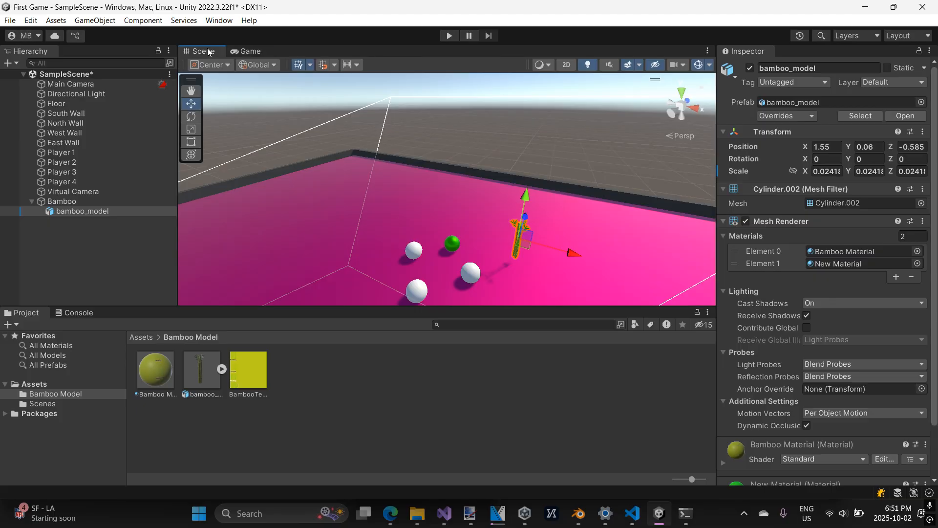
Widen the bamboo model by stretching its scale to about 0.095 along X and 0.078 along Z.
middle_click_drag(500, 218, 475, 199, "shift")
left_click(196, 132)
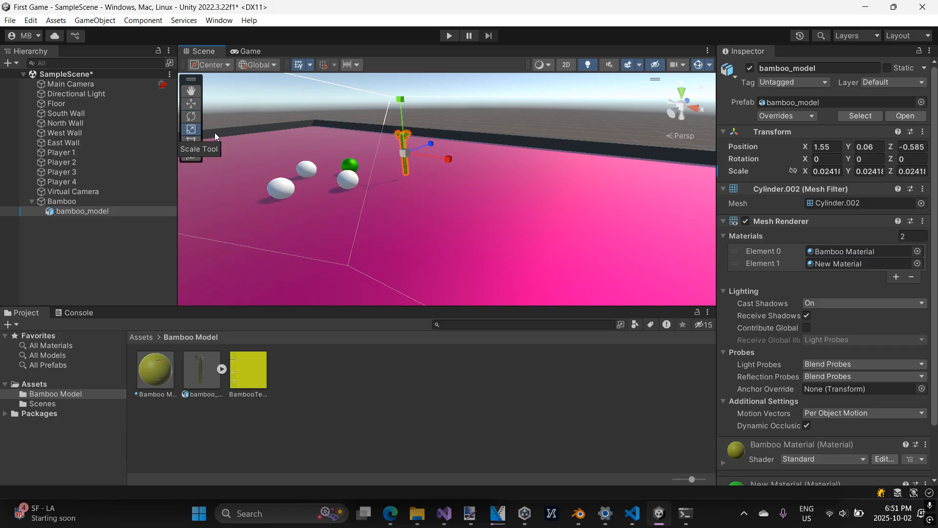
left_click_drag(444, 156, 489, 169)
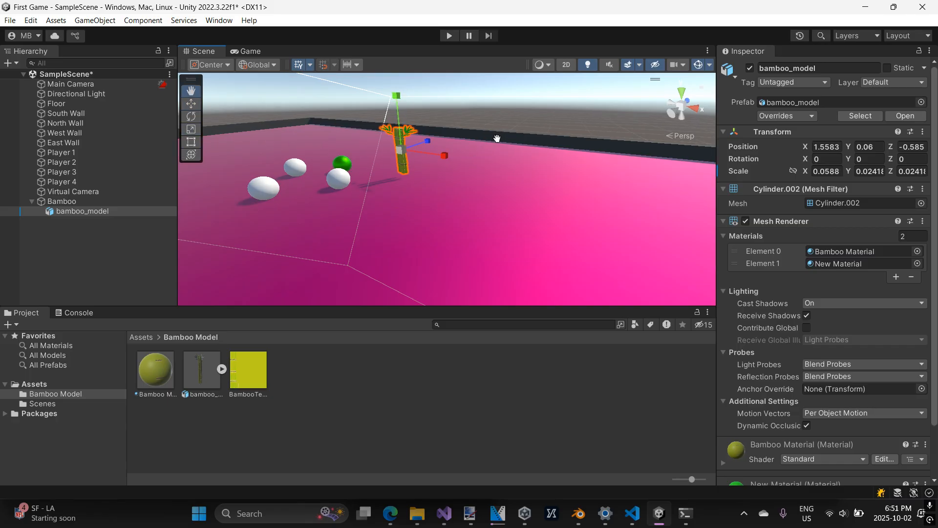
middle_click_drag(496, 140, 485, 161)
left_click_drag(419, 158, 479, 147)
left_click_drag(432, 177, 449, 184)
Set the bamboo model's scale to 0.1 along both X and Z.
left_click(827, 169)
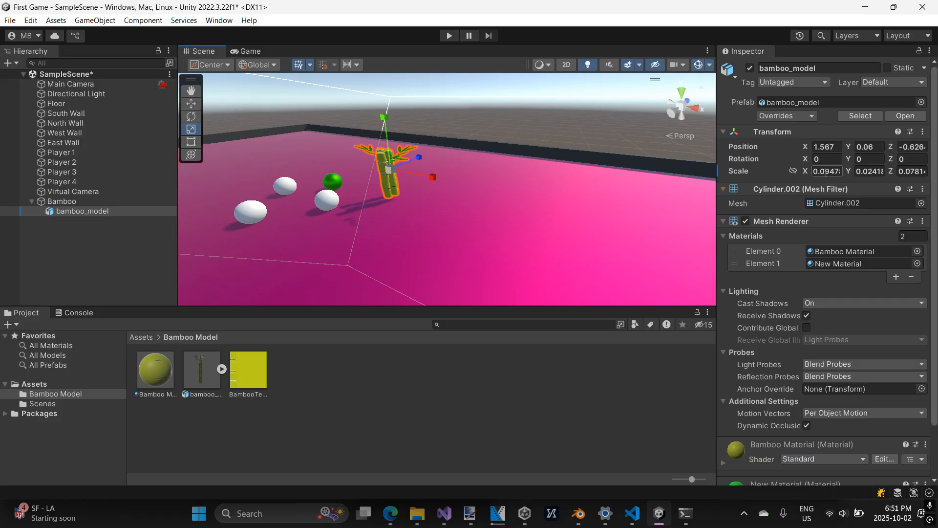
type("0.1")
left_click(873, 172)
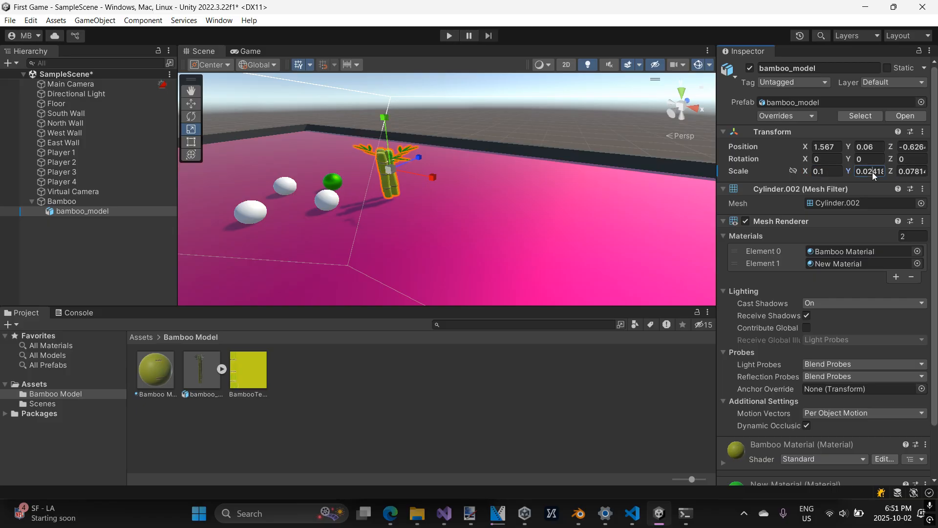
left_click(912, 171)
type("0.1")
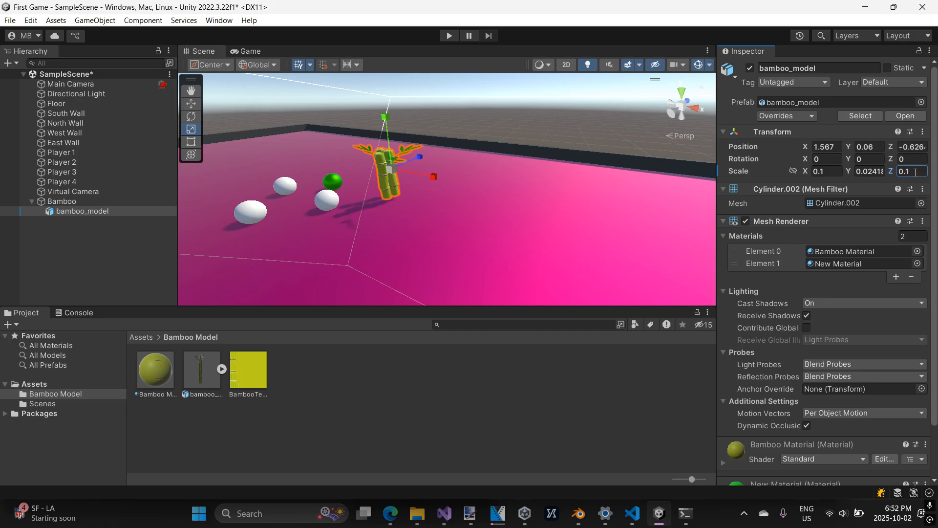
Move the bamboo model closer to the players, to about X 1.123, and lower it to about Y 0.02.
middle_click_drag(461, 162, 478, 171)
right_click_drag(462, 179, 494, 171)
middle_click_drag(444, 173, 512, 145)
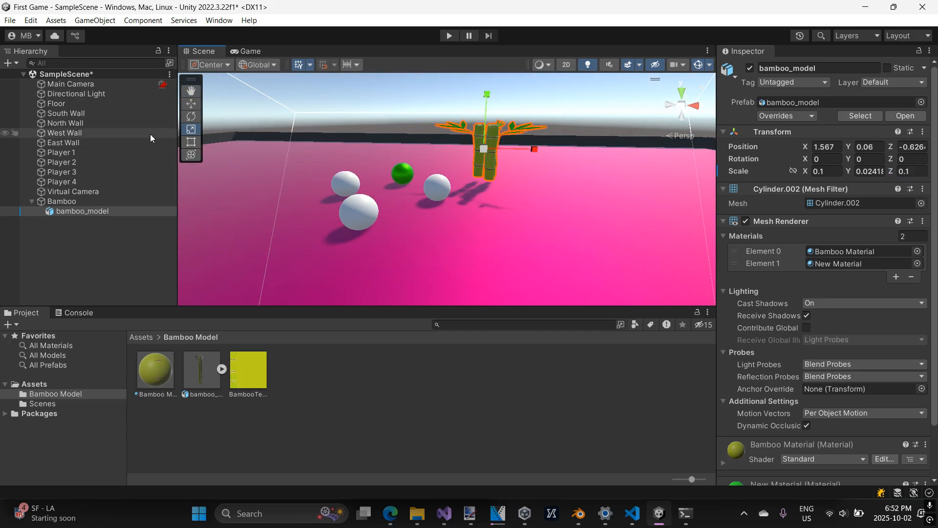
left_click(184, 105)
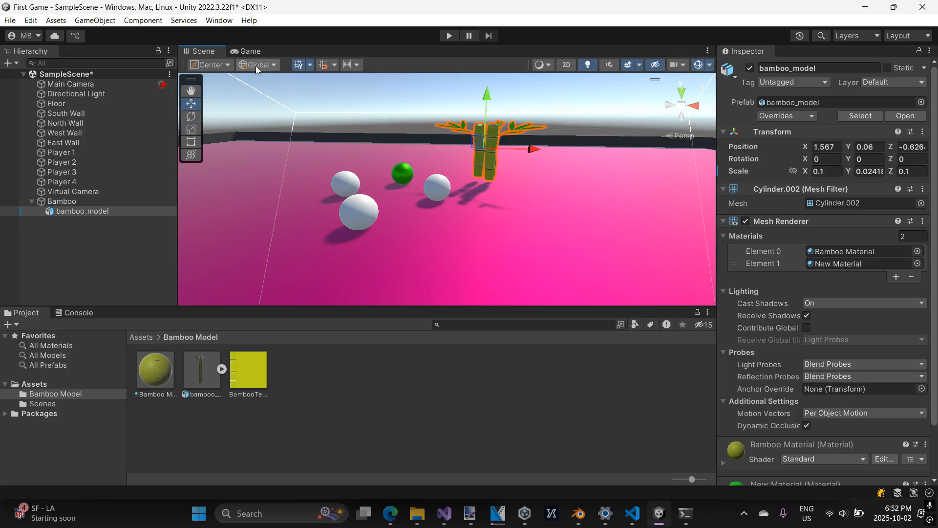
left_click(579, 513)
left_click(578, 513)
left_click_drag(483, 149, 437, 150)
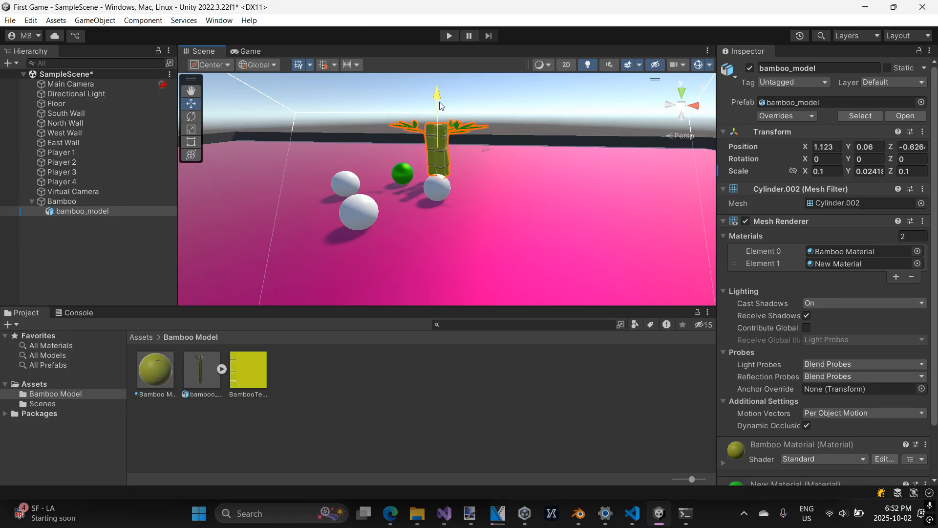
left_click_drag(440, 105, 440, 112)
Preview the bamboo and players through the game camera in a maximized view, and restore the layout.
left_click(251, 51)
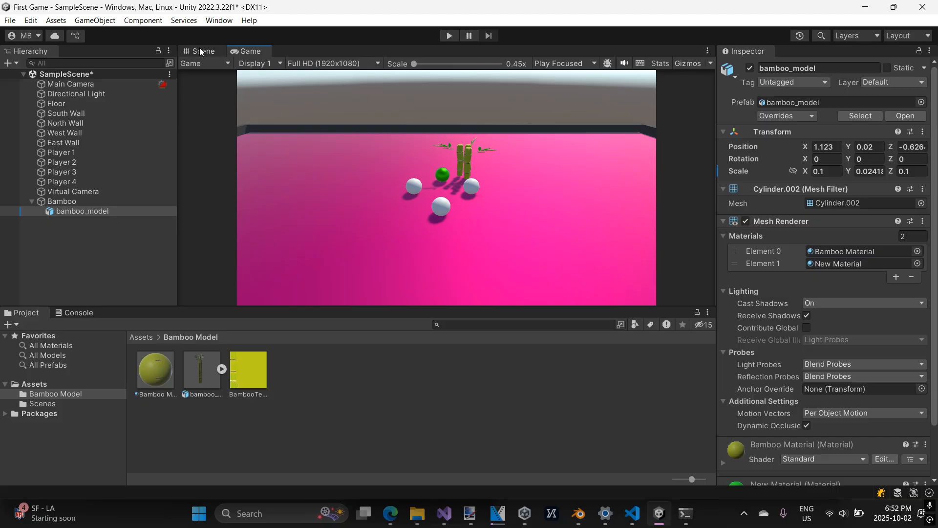
double_click(241, 54)
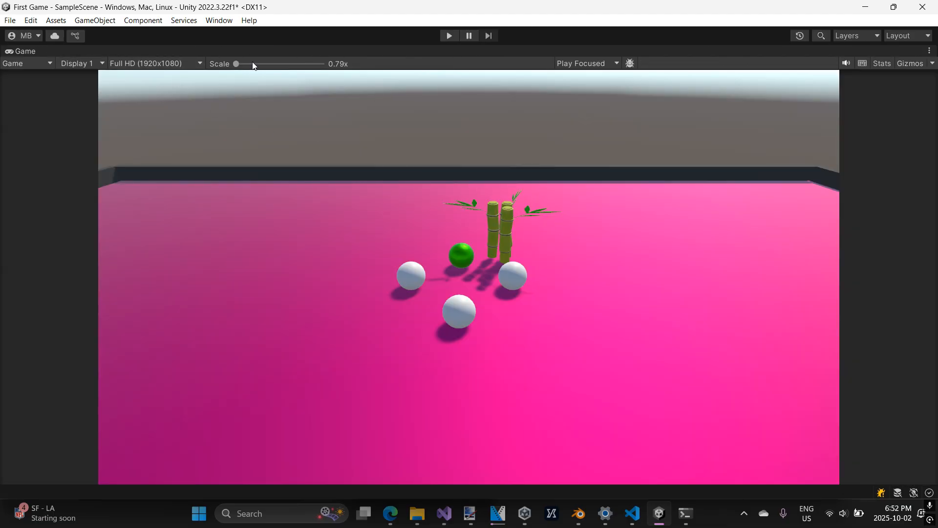
double_click(22, 48)
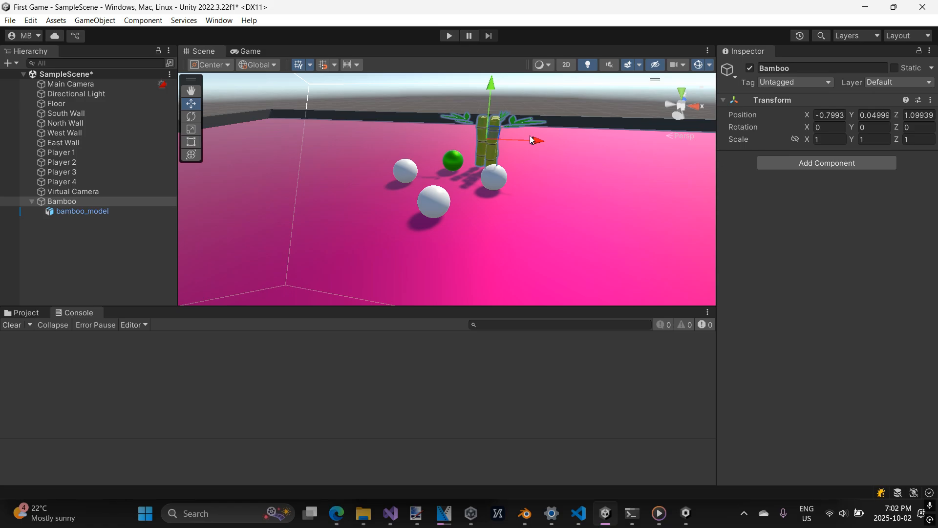
Set the Bamboo parent object's position to 0 on X, Y and Z.
left_click(118, 210)
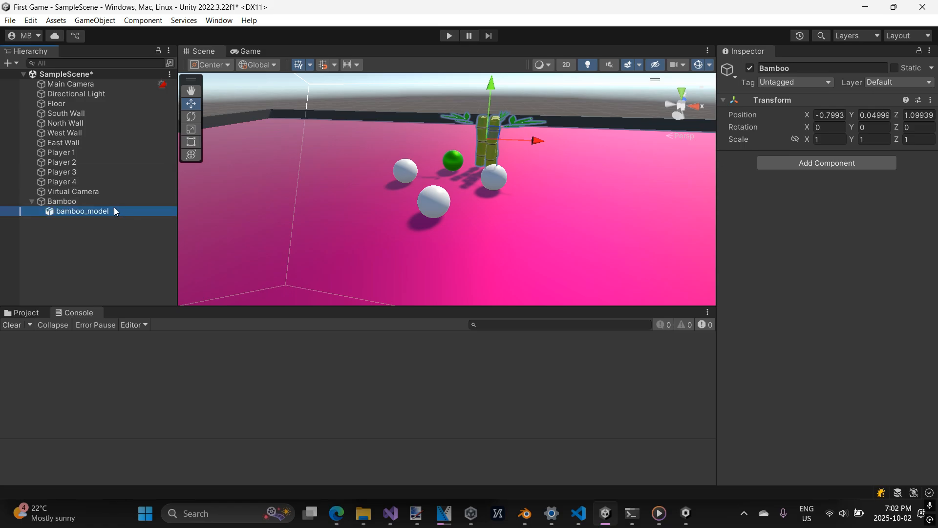
left_click(105, 202)
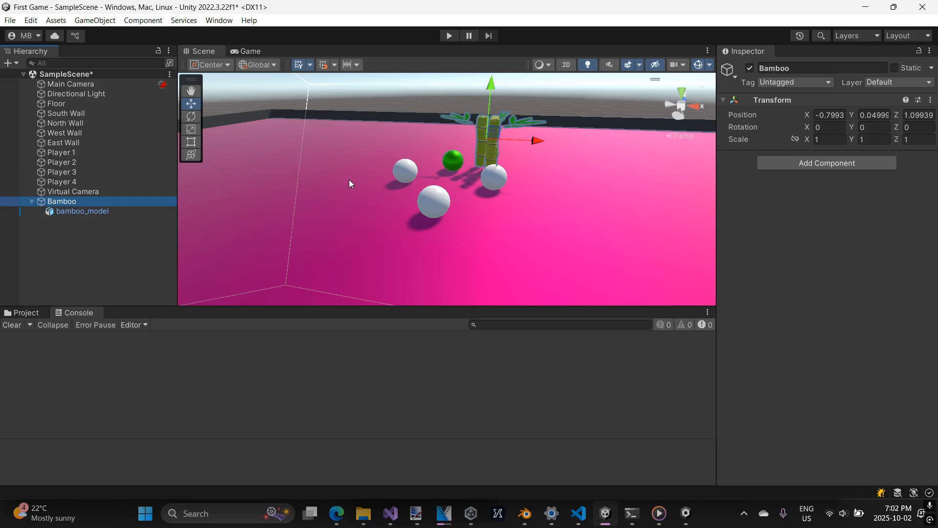
left_click(89, 212)
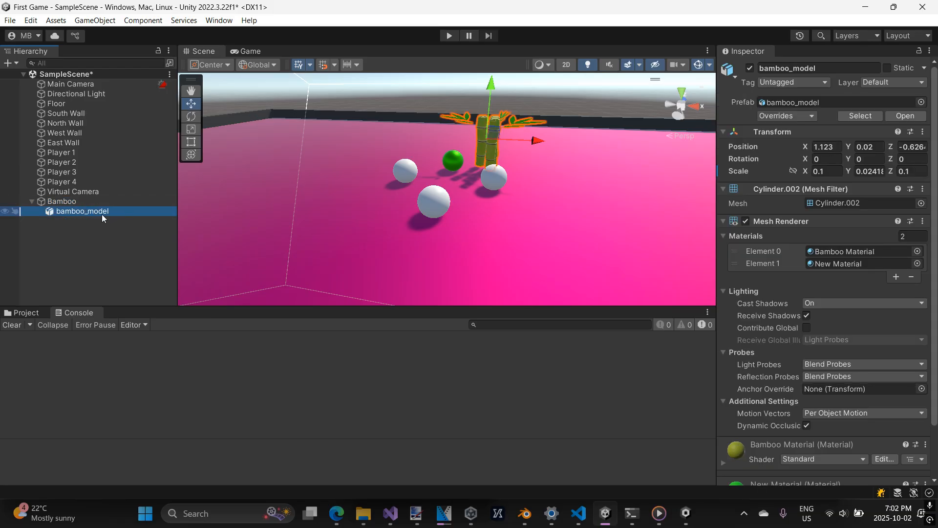
left_click(84, 201)
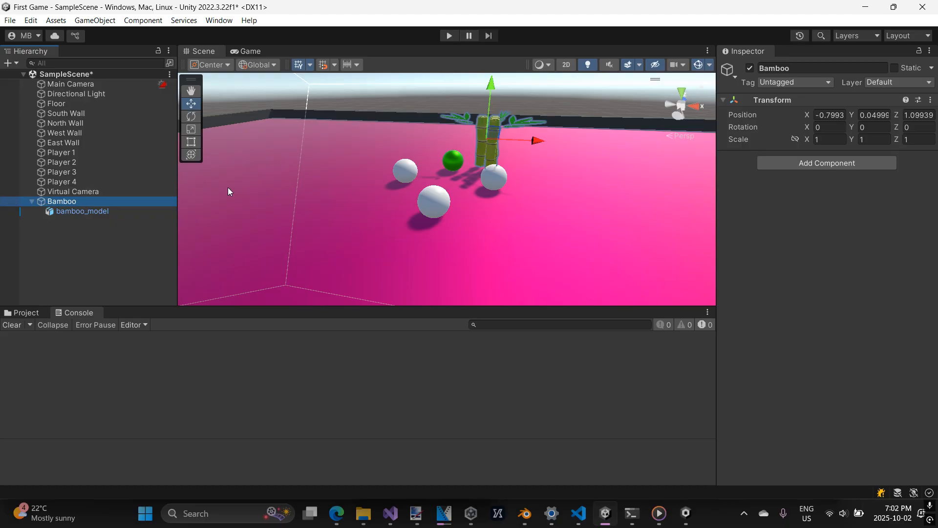
left_click(833, 114)
type("0")
left_click(875, 115)
type("0")
left_click(917, 116)
type("0")
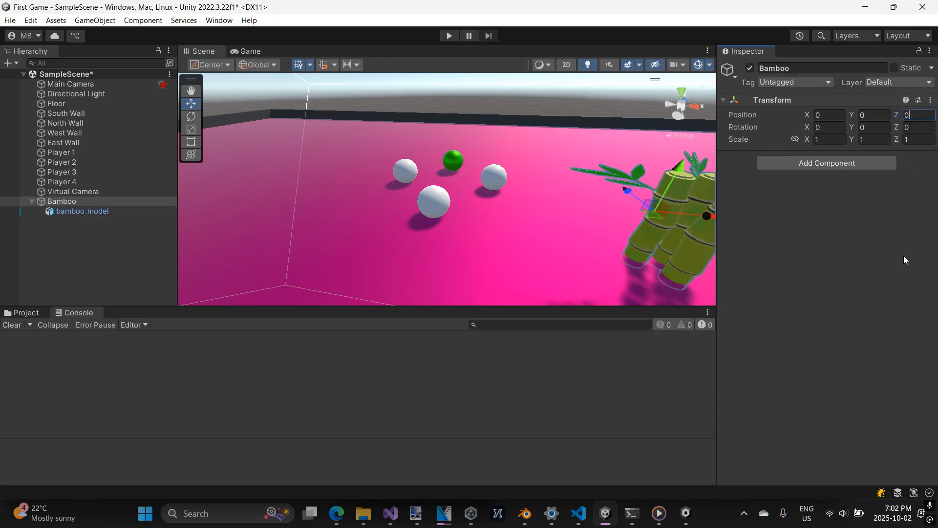
Set the bamboo_model child's position to 0 on X, Y and Z.
left_click(131, 211)
left_click(826, 146)
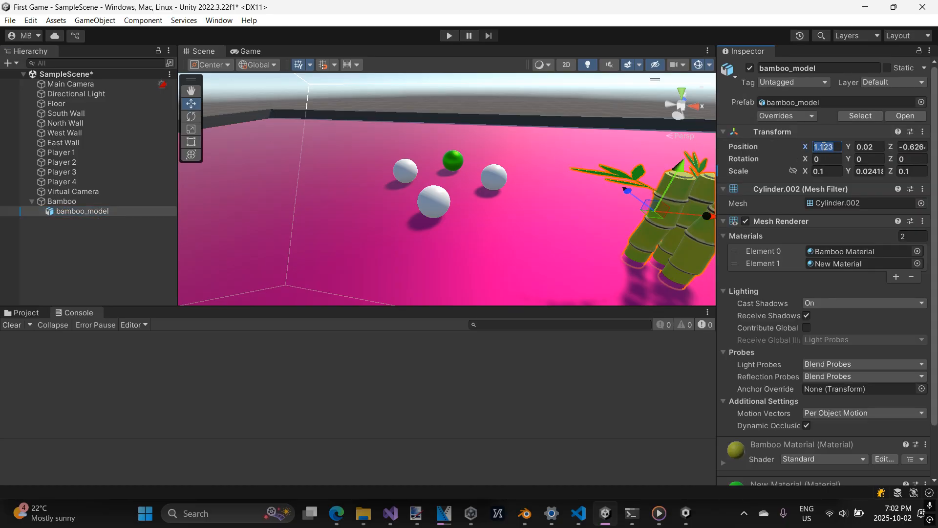
type("0")
left_click(872, 146)
type("0")
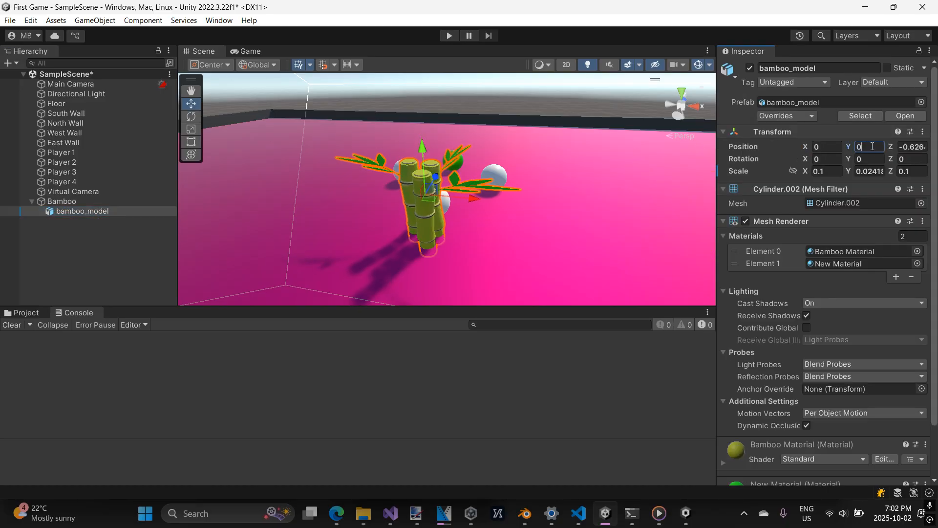
left_click(910, 146)
type("0")
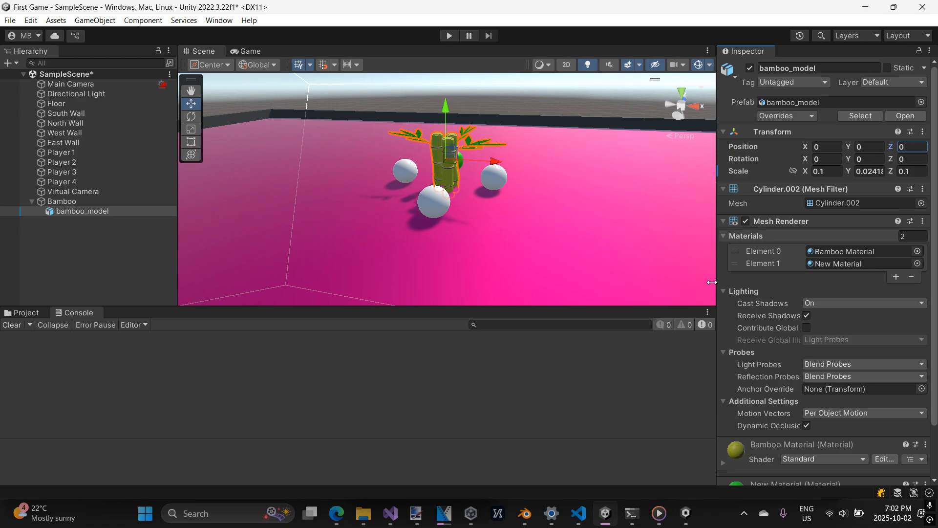
Compare the transforms of the Bamboo parent and its bamboo_model child.
left_click(108, 204)
left_click(109, 208)
left_click(108, 204)
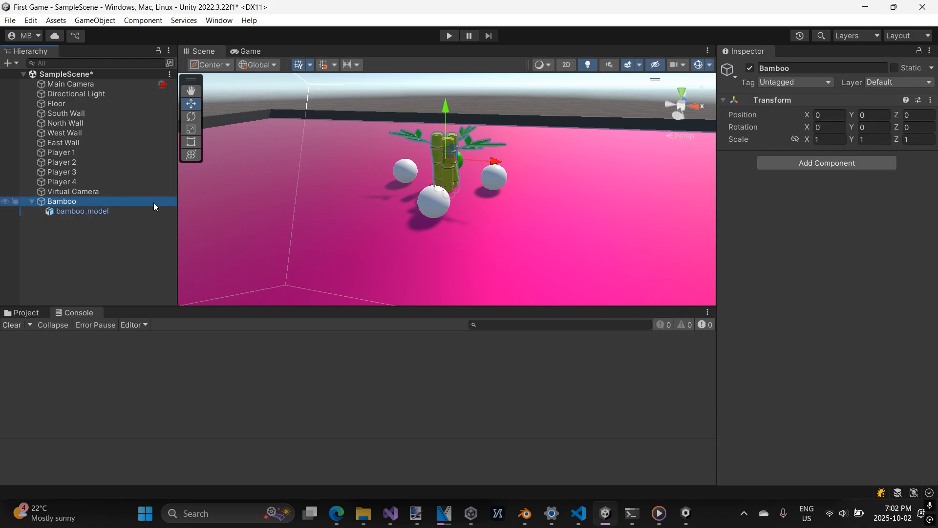
left_click(134, 210)
left_click(130, 201)
left_click(129, 209)
left_click(142, 200)
left_click(140, 209)
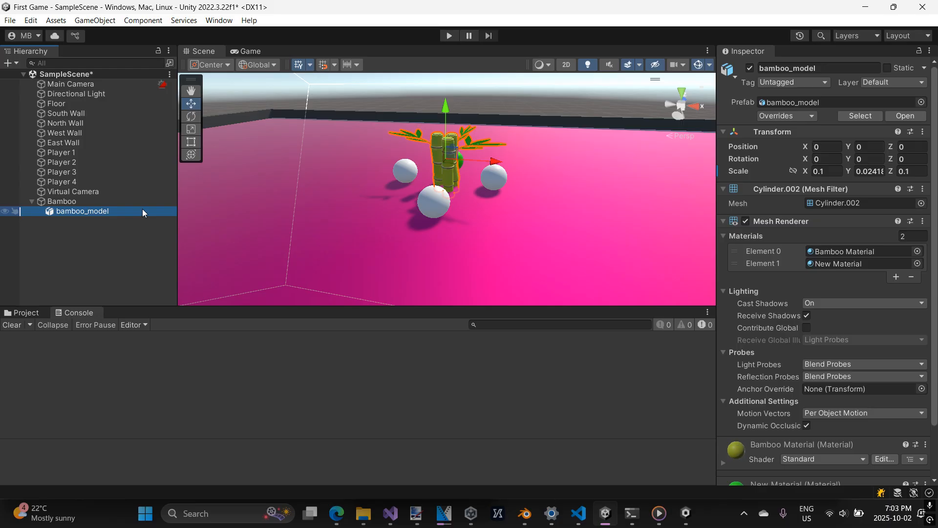
Raise the bamboo_model child above the floor to about Y 0.104.
scroll(444, 163, "up", 1)
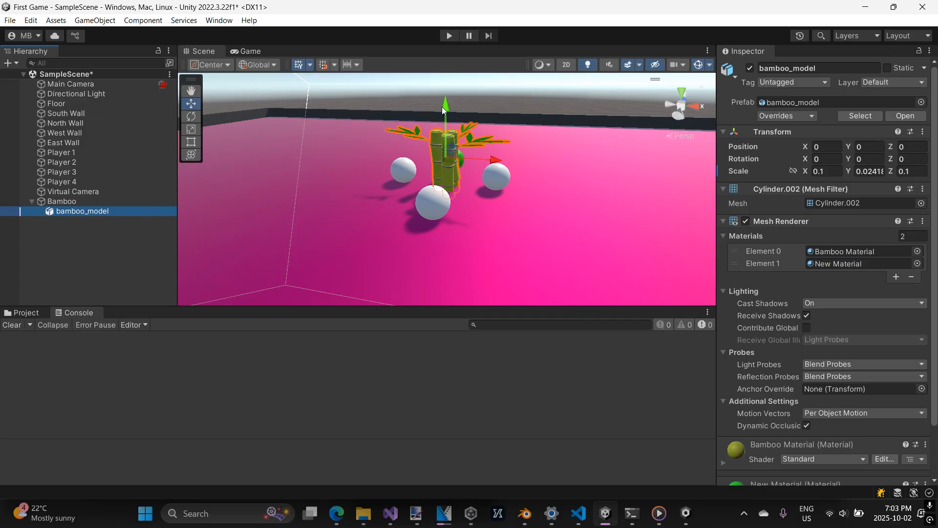
left_click_drag(442, 110, 446, 103)
middle_click_drag(478, 137, 415, 132)
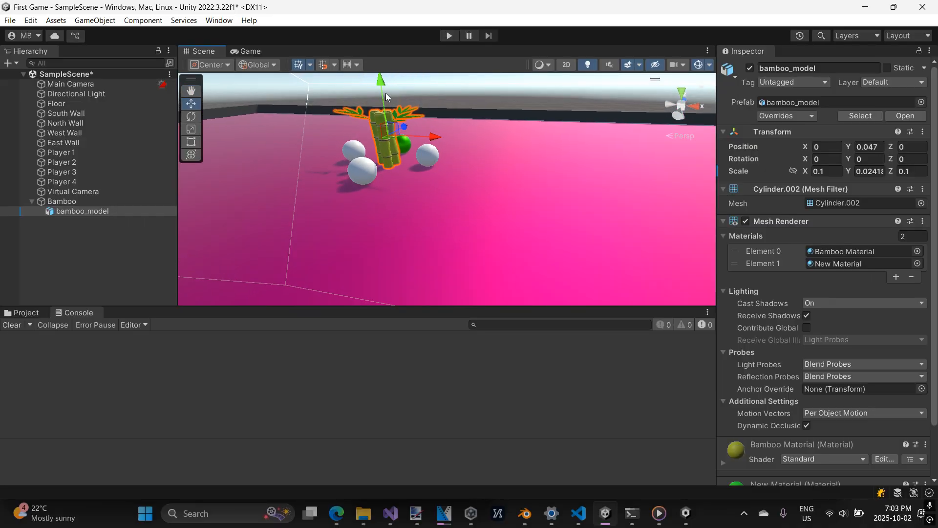
left_click_drag(384, 86, 384, 82)
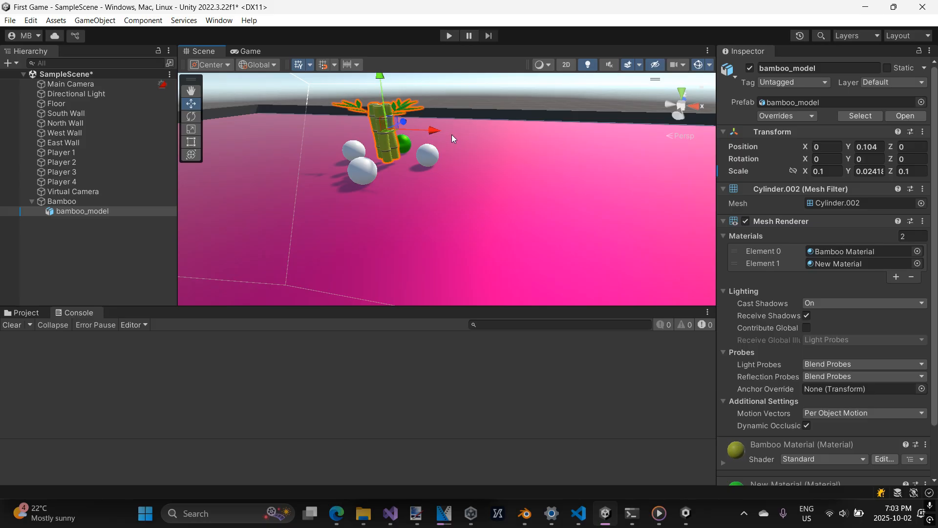
middle_click_drag(452, 134, 487, 185)
scroll(487, 185, "up", 3)
Check the raised bamboo_model's Y offset against the Bamboo parent's position.
left_click(87, 200)
left_click(92, 213)
left_click(95, 205)
left_click(95, 210)
left_click(104, 200)
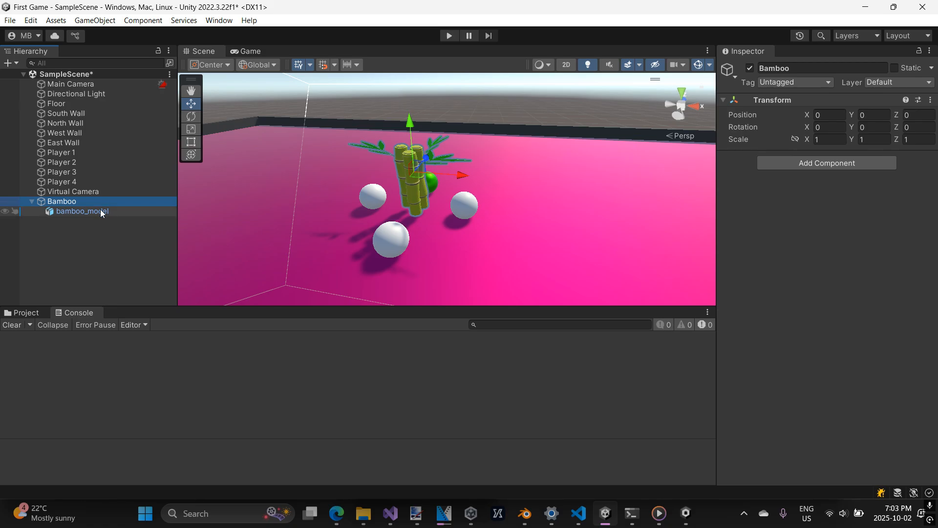
left_click(100, 210)
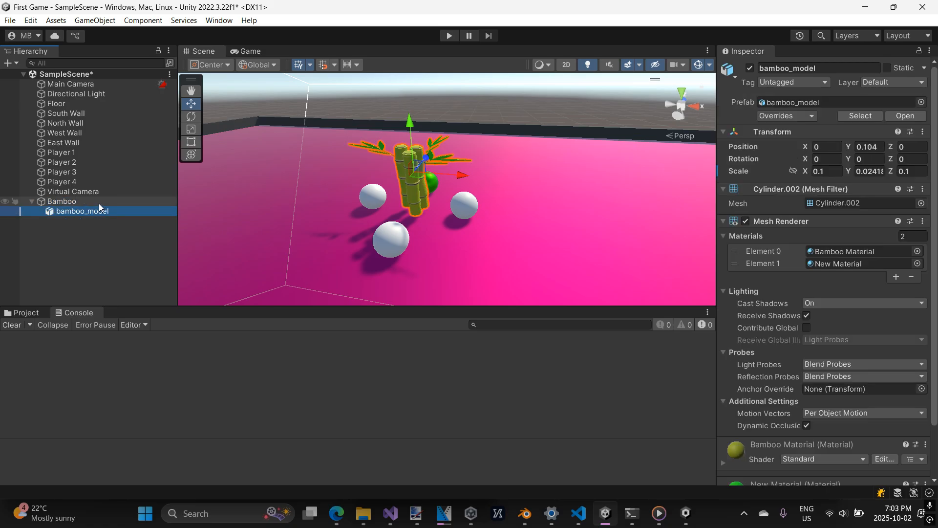
left_click(873, 148)
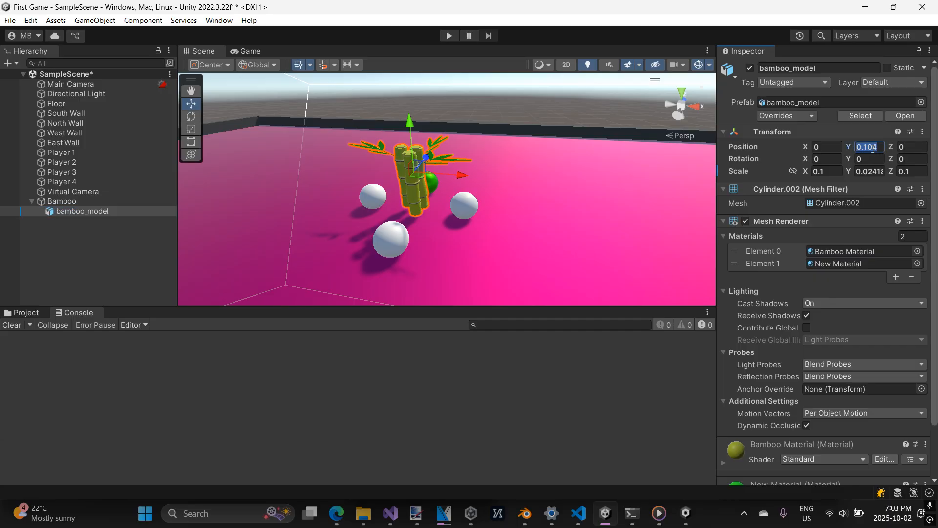
left_click(75, 204)
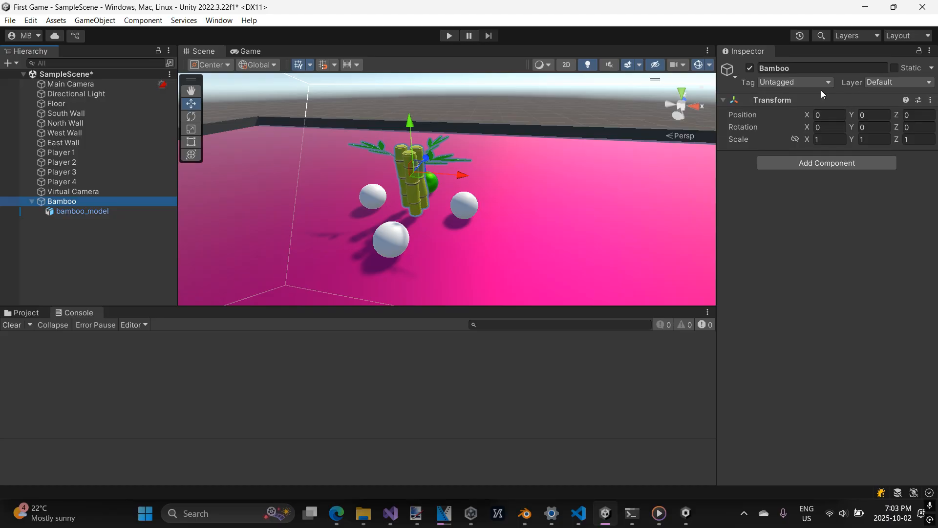
Examine the components of Players 3, 2 and 1, especially Player 1's Sphere Collider, and compare them with the Bamboo object's components.
left_click(387, 236)
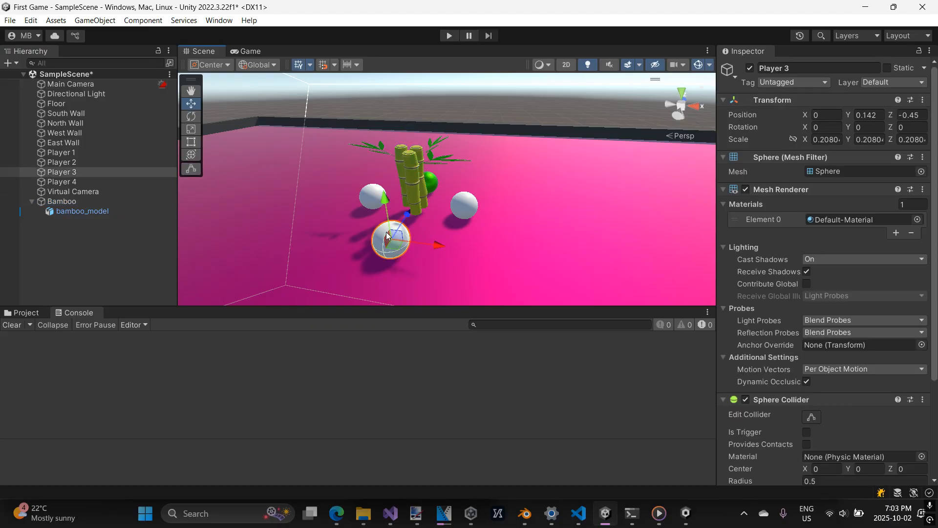
left_click(60, 162)
left_click(67, 171)
key("Up")
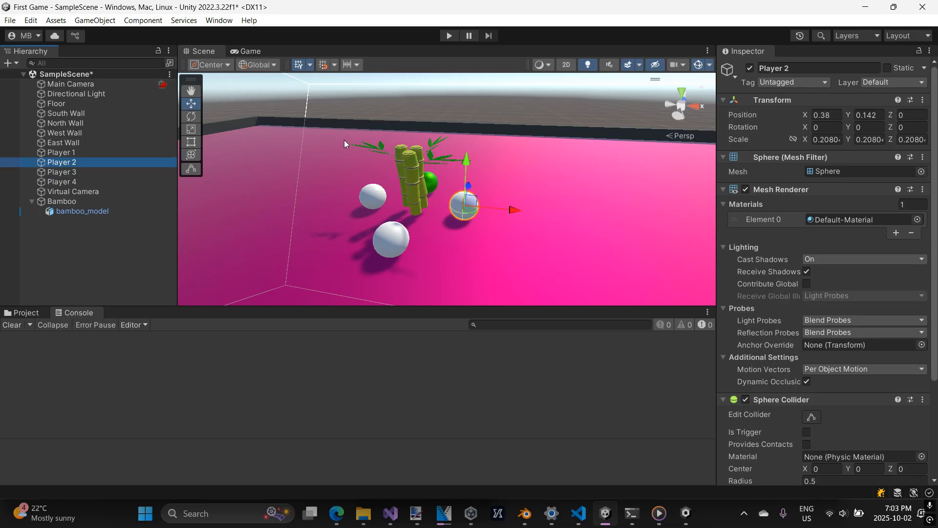
left_click(61, 152)
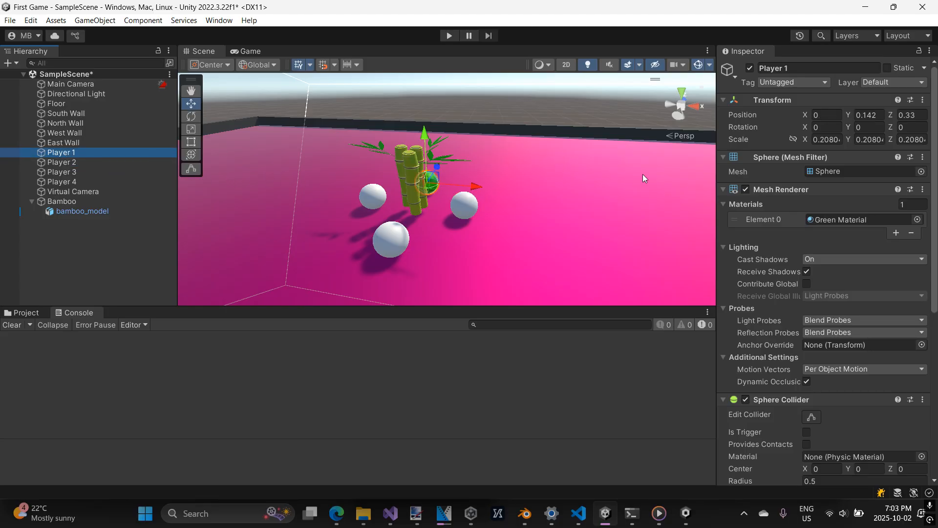
scroll(823, 187, "down", 10)
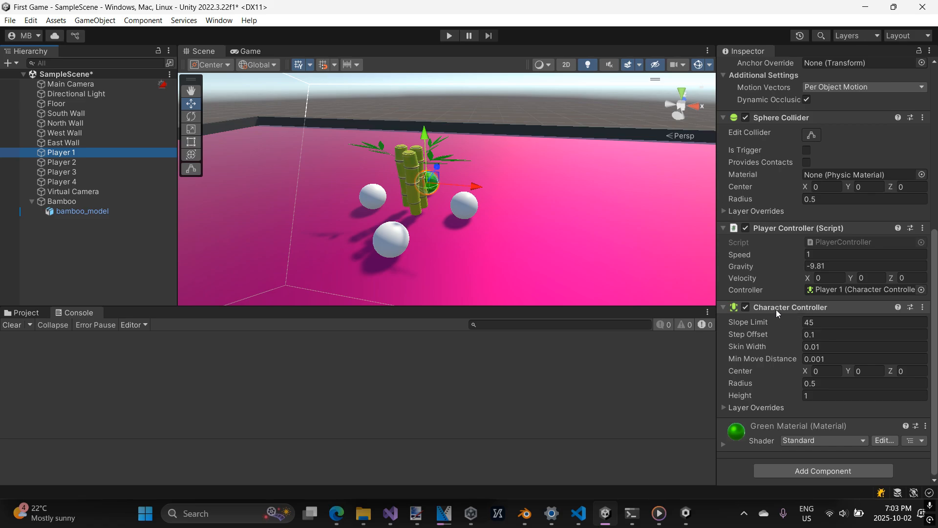
scroll(775, 309, "up", 3)
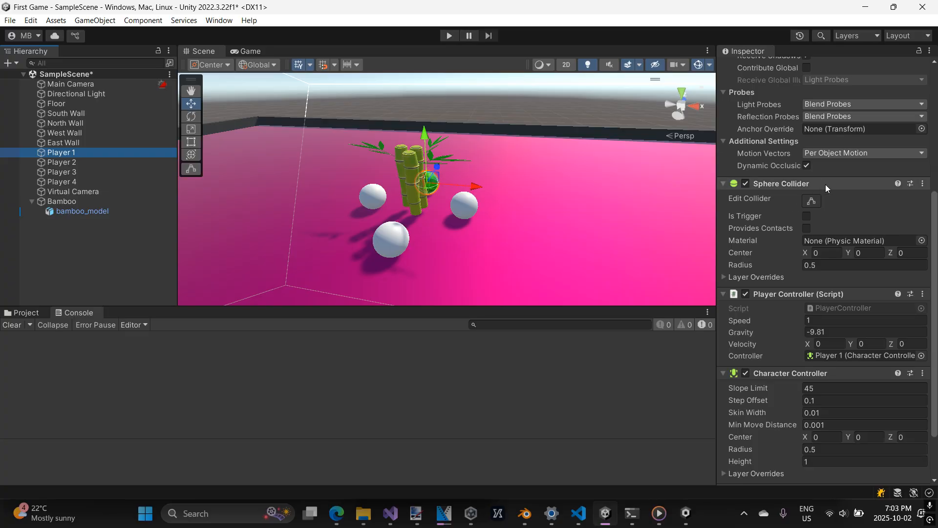
left_click(806, 184)
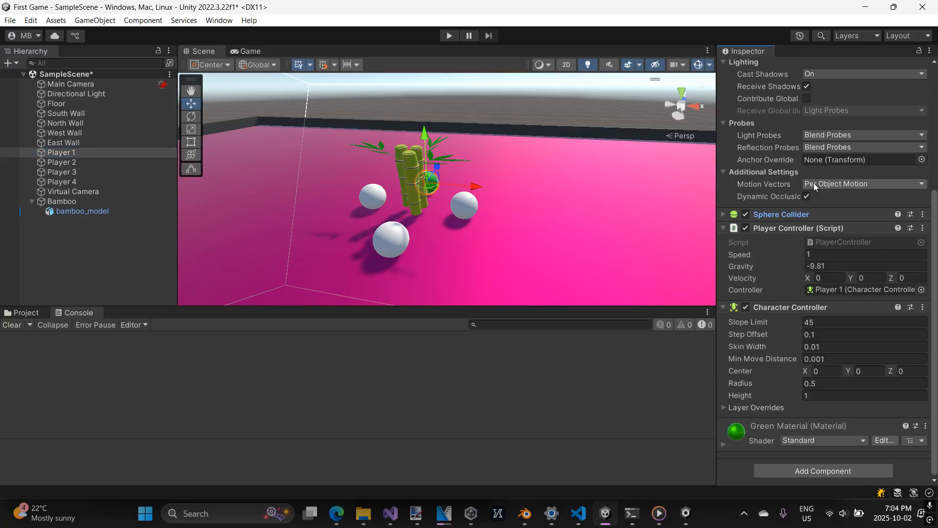
left_click(723, 214)
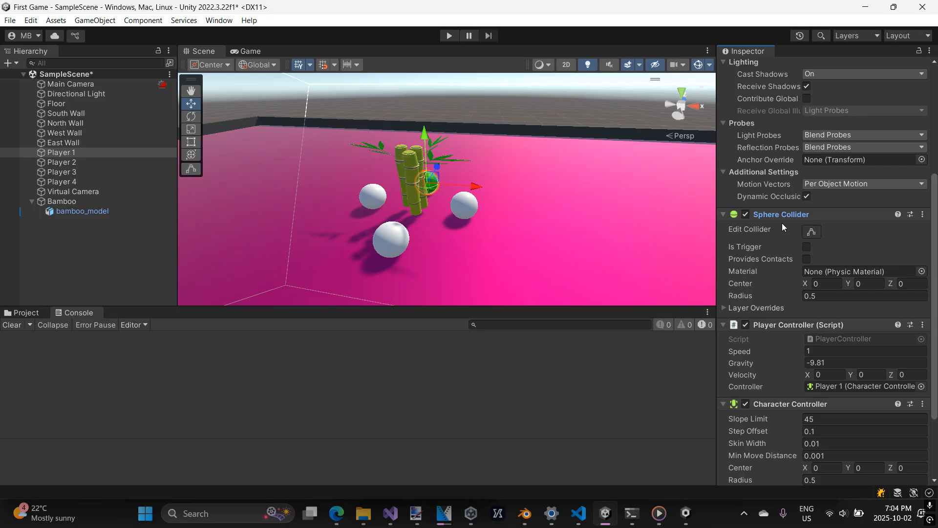
left_click(72, 201)
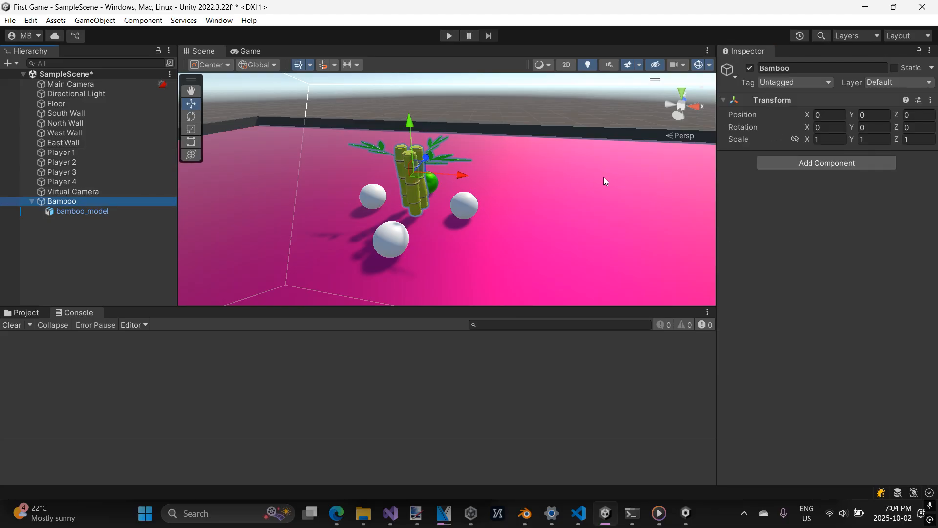
left_click(133, 214)
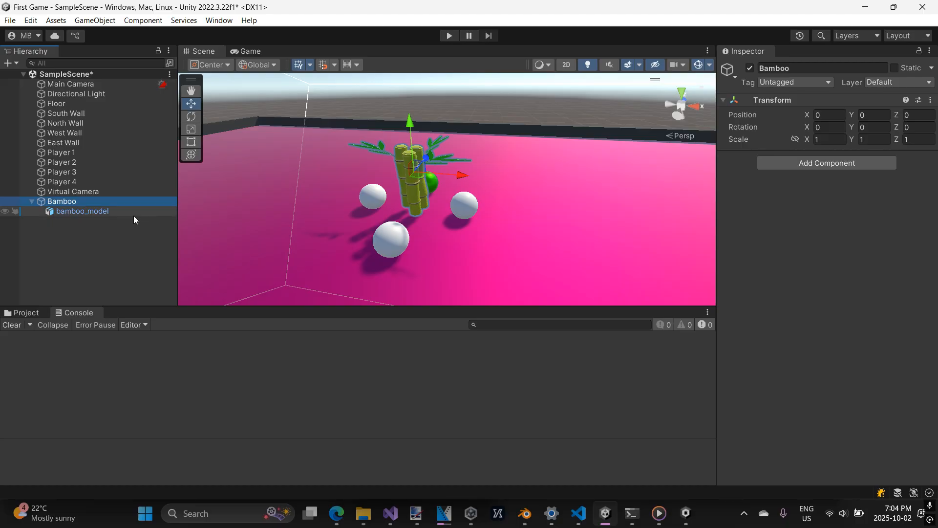
Compare the components of the Bamboo parent with the mesh, renderer and material components of its bamboo_model child.
left_click(104, 202)
left_click(112, 210)
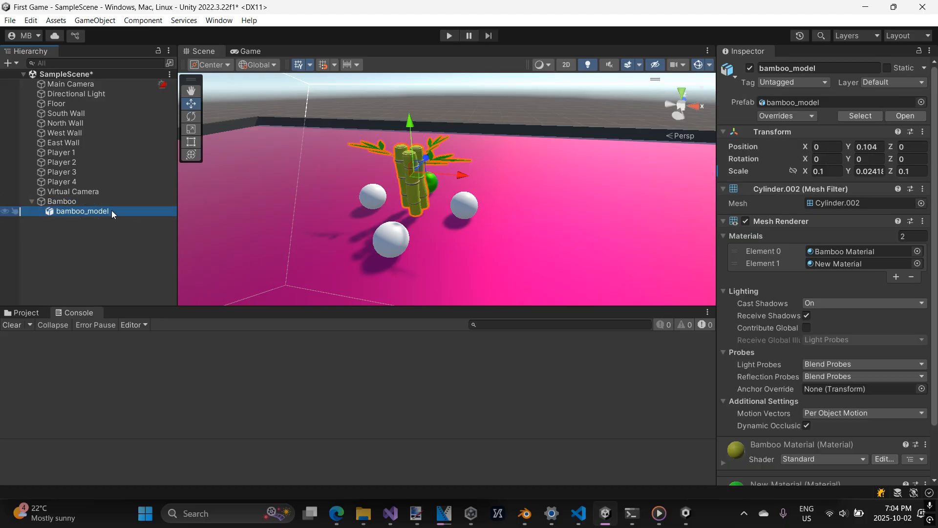
left_click(110, 201)
left_click(110, 210)
left_click(114, 203)
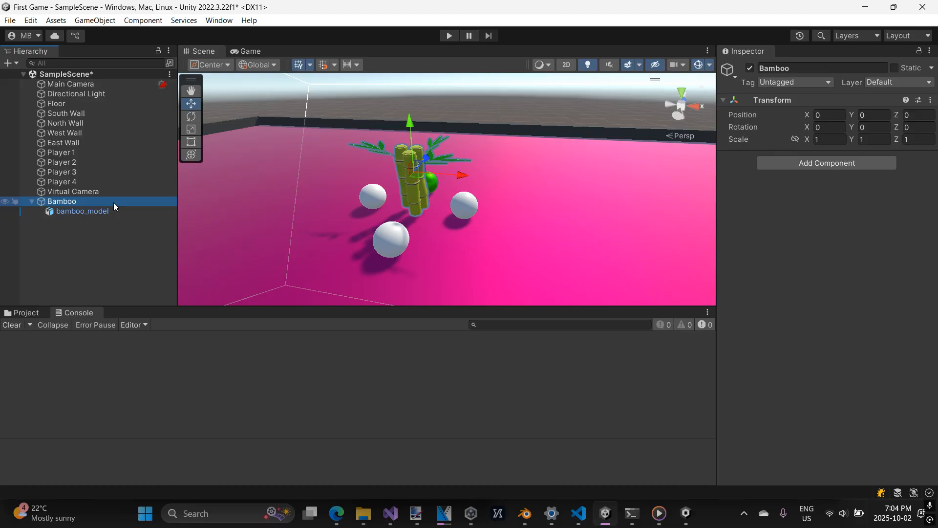
left_click(113, 212)
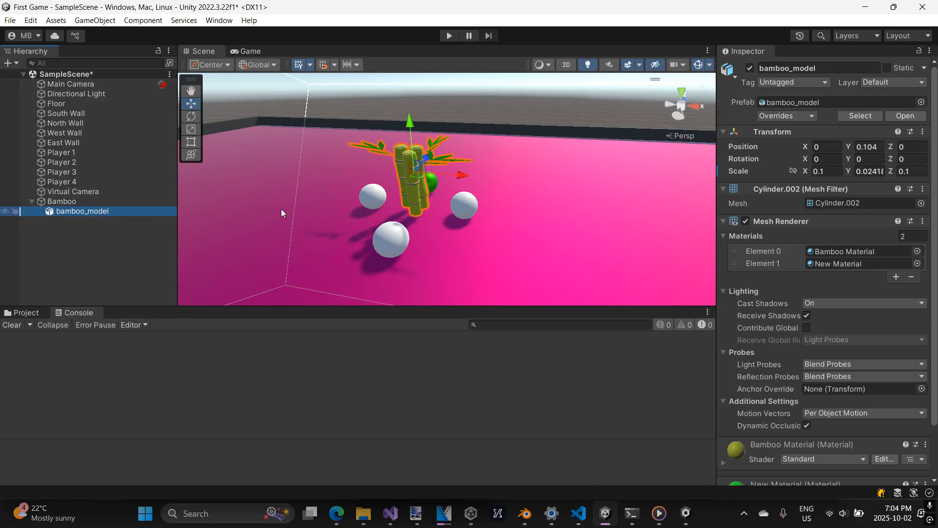
scroll(872, 146, "down", 3)
scroll(853, 261, "up", 3)
scroll(852, 242, "down", 3)
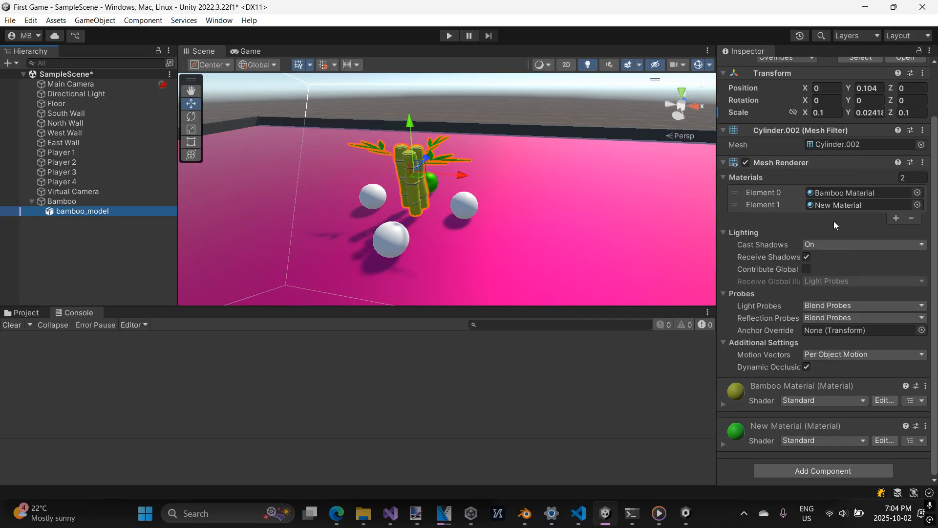
scroll(833, 221, "up", 3)
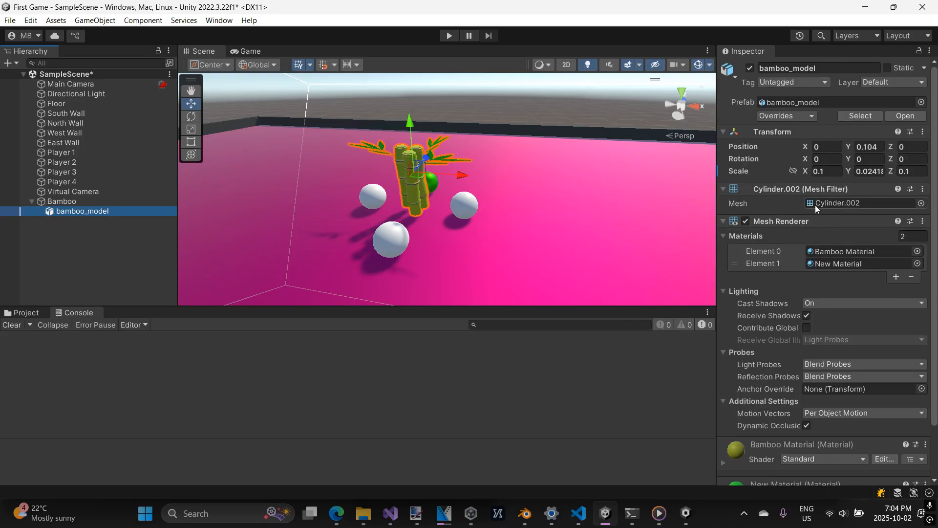
Add a Capsule Collider component to the Bamboo parent object.
left_click(86, 202)
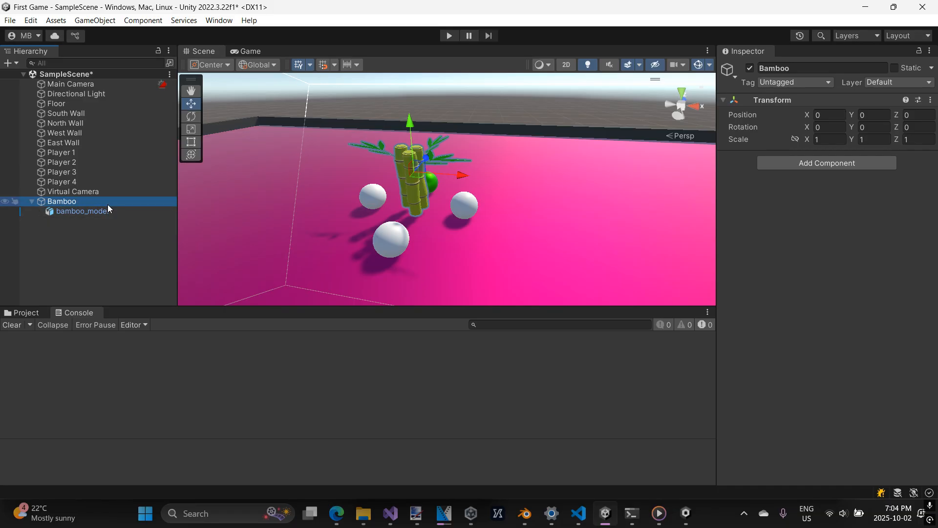
left_click(814, 165)
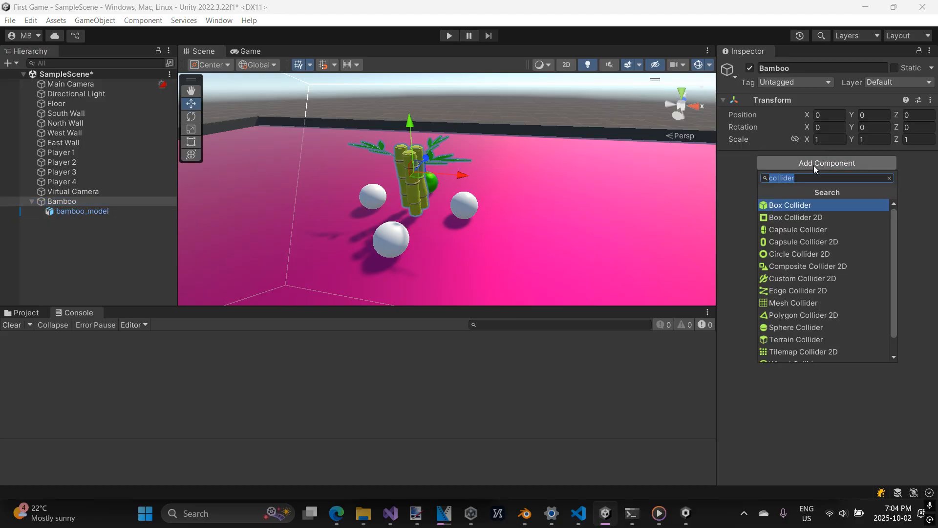
type("collid")
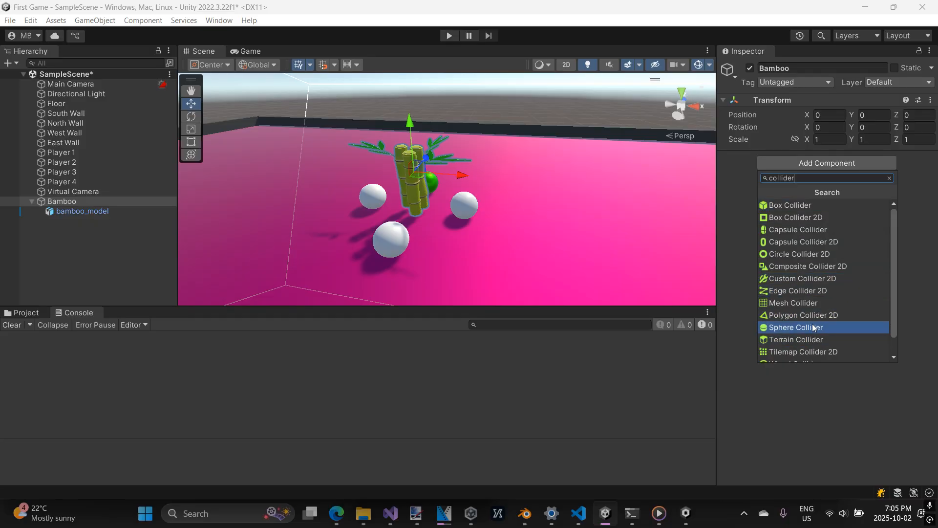
left_click(794, 229)
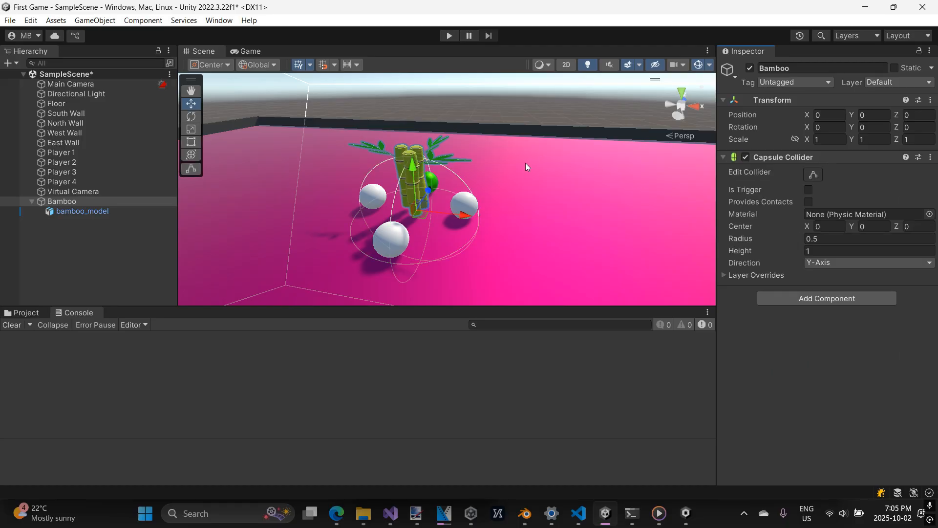
Examine from several angles how the new capsule collider surrounds the bamboo and the nearby players.
scroll(524, 164, "up", 1)
middle_click_drag(508, 163, 523, 111)
middle_click_drag(438, 122, 392, 156)
right_click_drag(425, 153, 353, 140)
middle_click_drag(454, 121, 428, 151)
right_click_drag(428, 150, 515, 136)
middle_click_drag(506, 157, 541, 119)
scroll(539, 149, "down", 3)
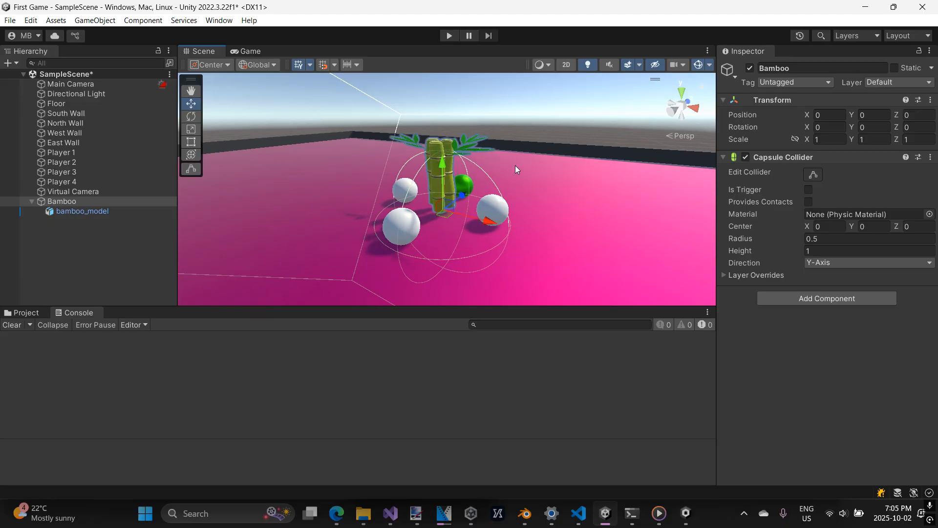
right_click_drag(497, 151, 561, 145)
middle_click_drag(477, 171, 533, 142)
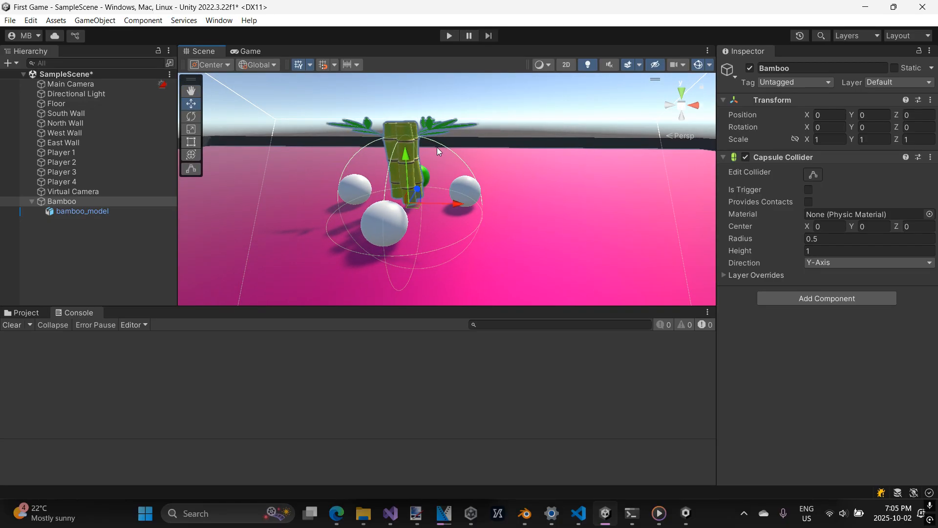
right_click_drag(512, 135, 440, 147)
middle_click_drag(504, 152, 406, 151)
right_click_drag(453, 153, 391, 147)
middle_click_drag(397, 145, 338, 142)
scroll(340, 142, "down", 2)
right_click_drag(347, 150, 481, 157)
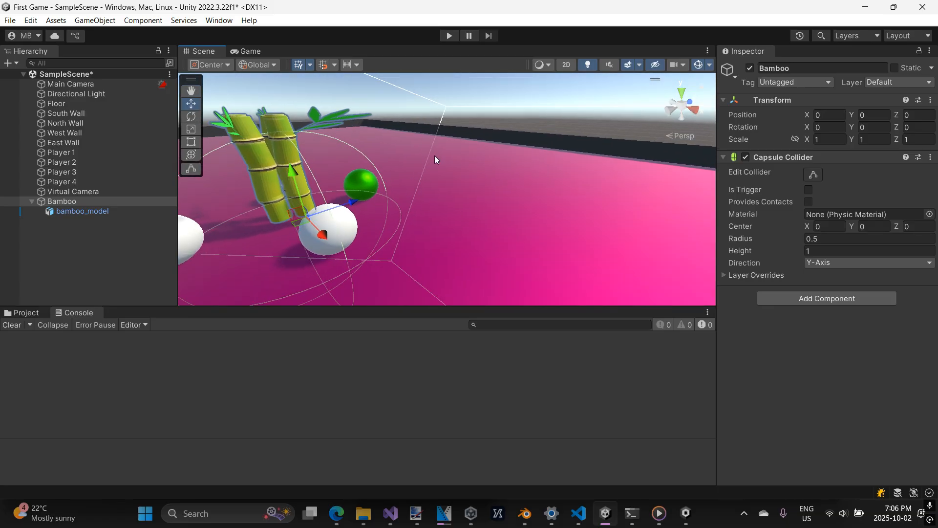
middle_click_drag(435, 155, 542, 171)
scroll(543, 171, "down", 4)
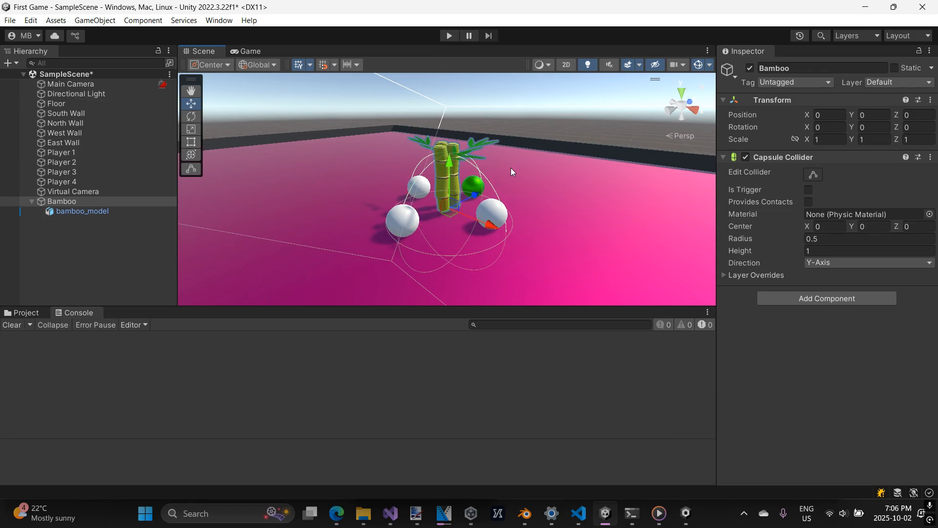
right_click_drag(511, 168, 530, 142)
middle_click_drag(523, 146, 532, 157)
scroll(529, 186, "up", 2)
mouse_move(529, 188)
right_mouse_down()
mouse_move(525, 172)
mouse_move(522, 183)
right_mouse_up()
middle_click_drag(523, 183, 522, 164)
scroll(523, 169, "up", 2)
scroll(533, 185, "down", 2)
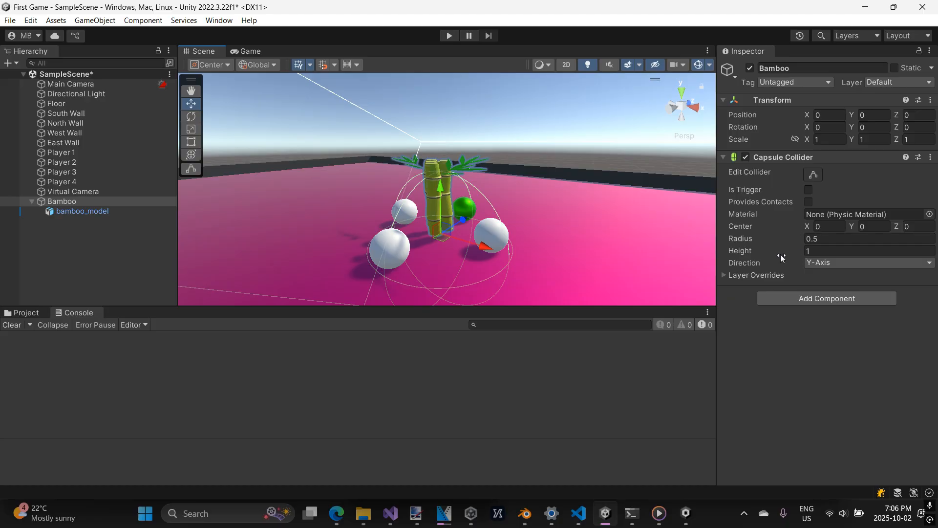
scroll(649, 233, "up", 1)
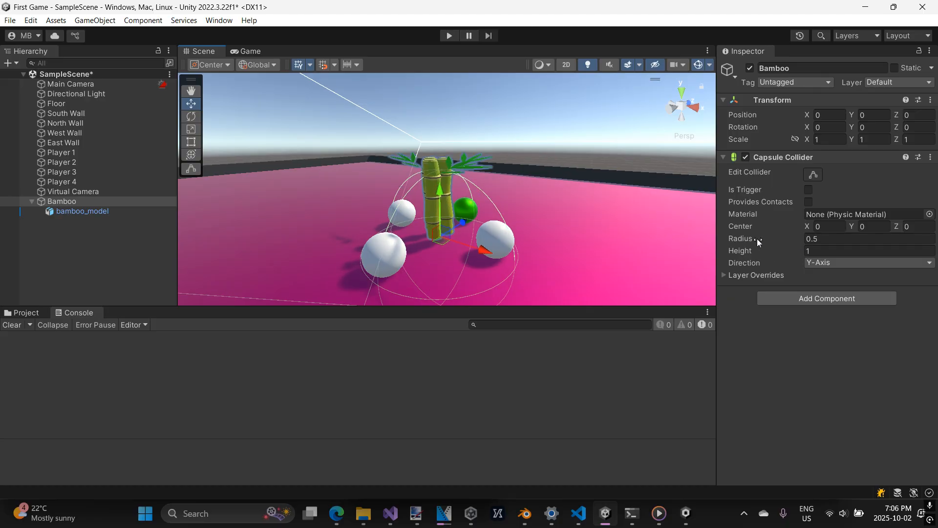
scroll(660, 232, "down", 1)
Narrow the Bamboo's Capsule Collider to a radius of 0.12.
left_click(801, 238)
left_click_drag(799, 238, 790, 238)
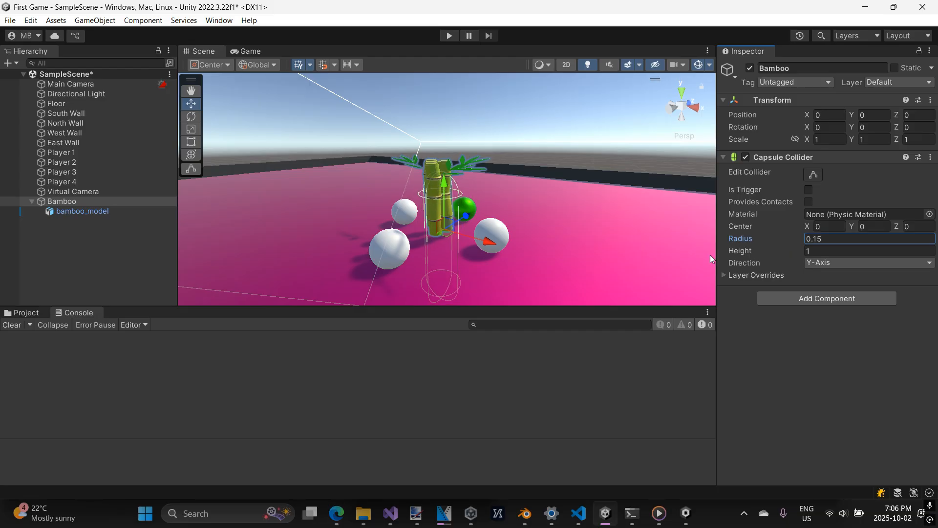
left_click(839, 239)
type("0.12")
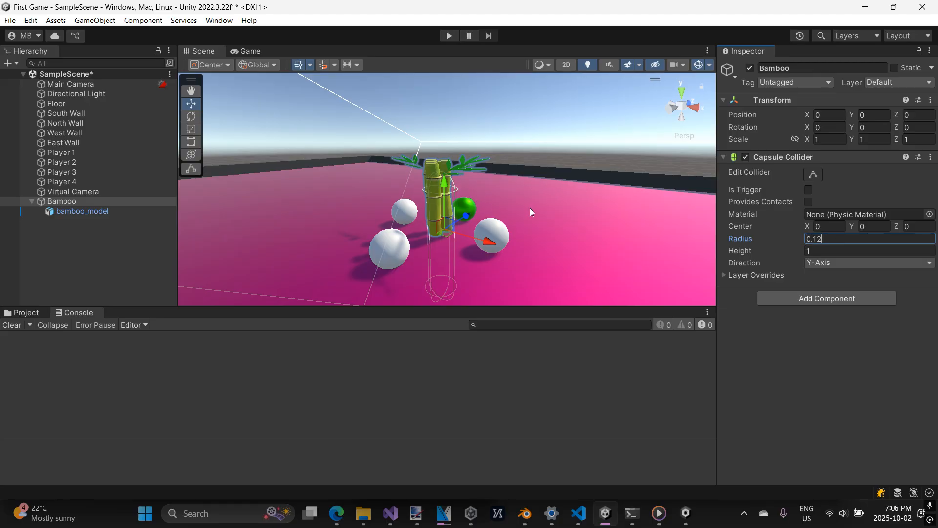
Set the Capsule Collider's height to 0.5.
middle_click_drag(529, 207, 516, 155)
left_click(814, 250)
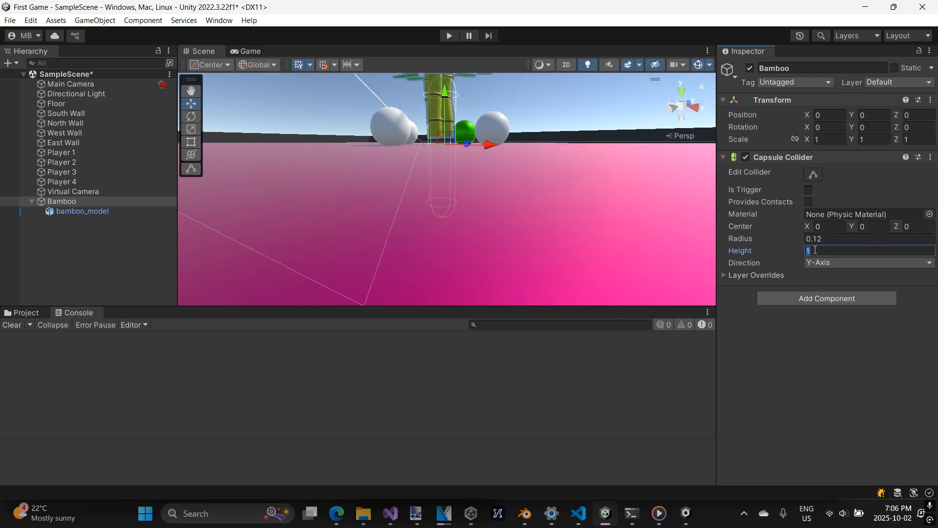
type(".5")
middle_click_drag(526, 169, 524, 232)
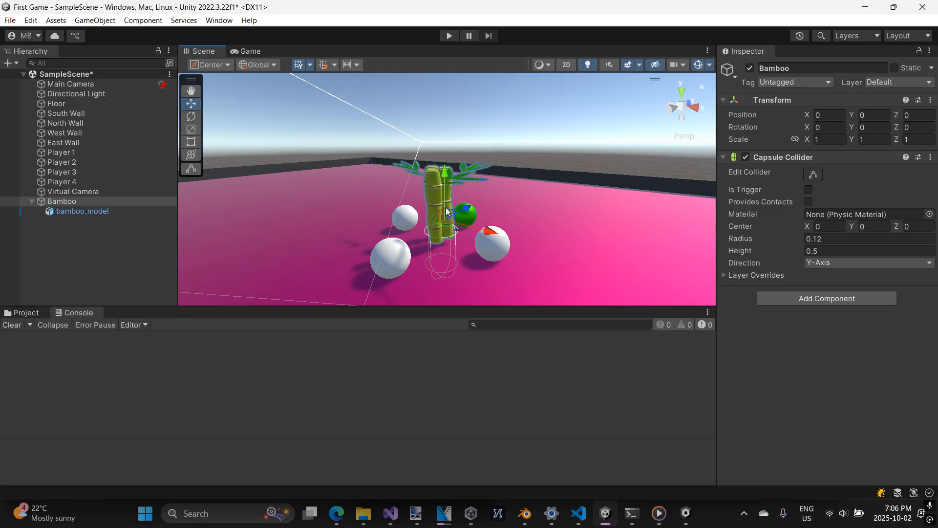
Raise the Capsule Collider's center to Y 0.35 so that it lines up with the bamboo stalks.
left_click_drag(852, 226, 863, 225)
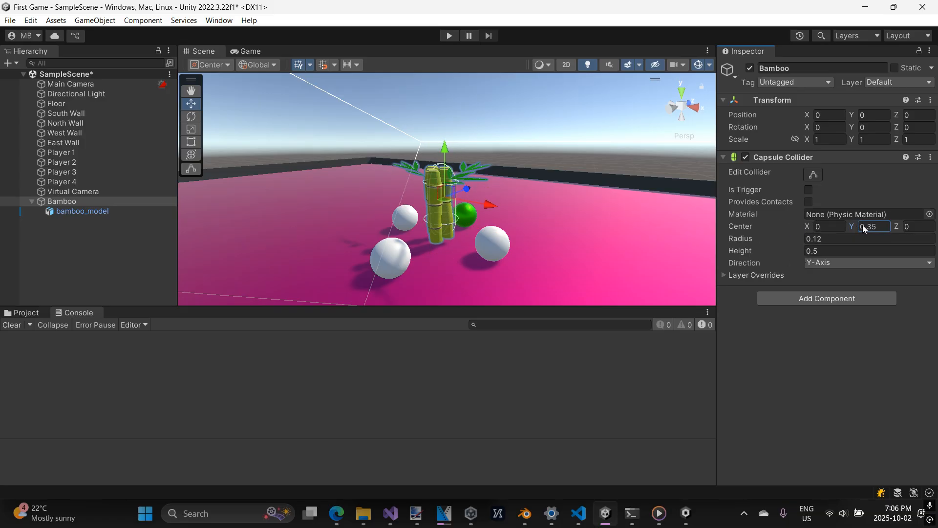
scroll(618, 222, "up", 3)
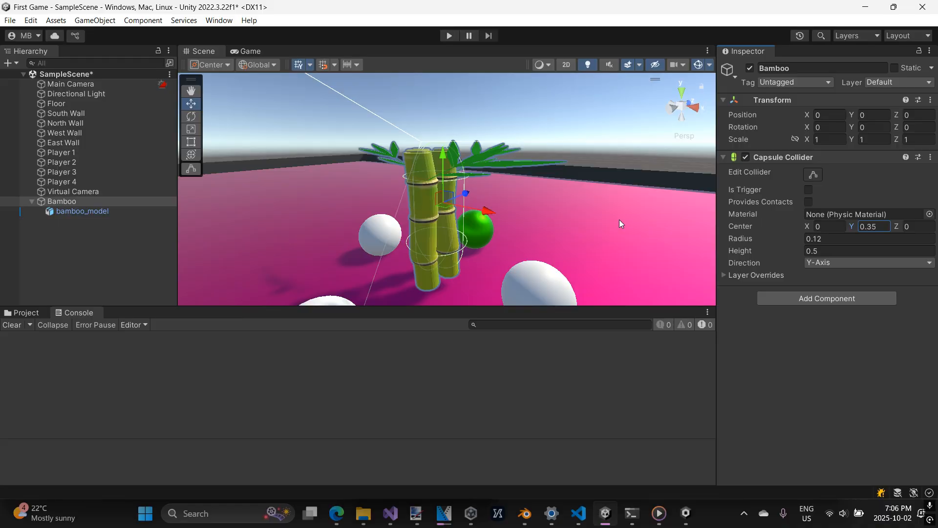
middle_click_drag(620, 220, 617, 188)
scroll(616, 188, "down", 2)
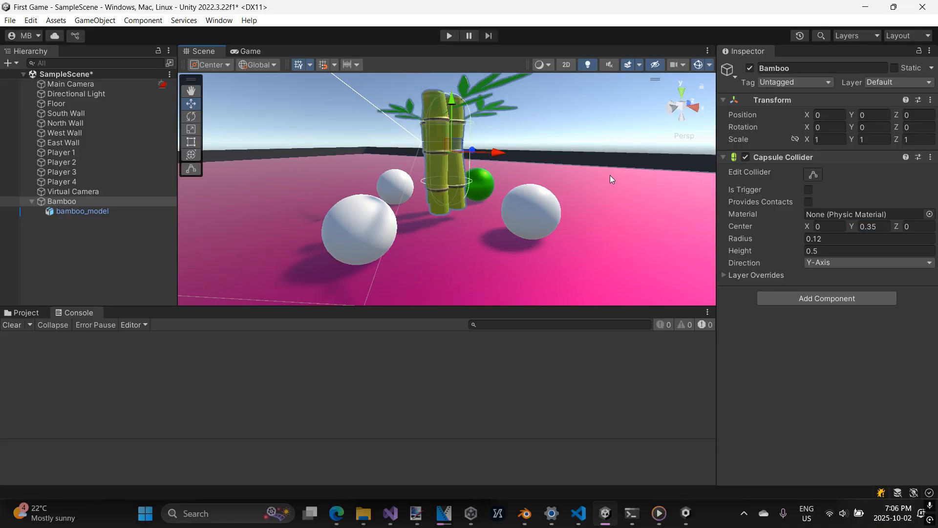
scroll(609, 175, "down", 1)
Increase the Capsule Collider's radius to 0.16, keeping the Bamboo object itself at the origin.
middle_click_drag(615, 163, 561, 170)
right_click_drag(630, 171, 501, 199)
middle_click_drag(538, 182, 472, 199)
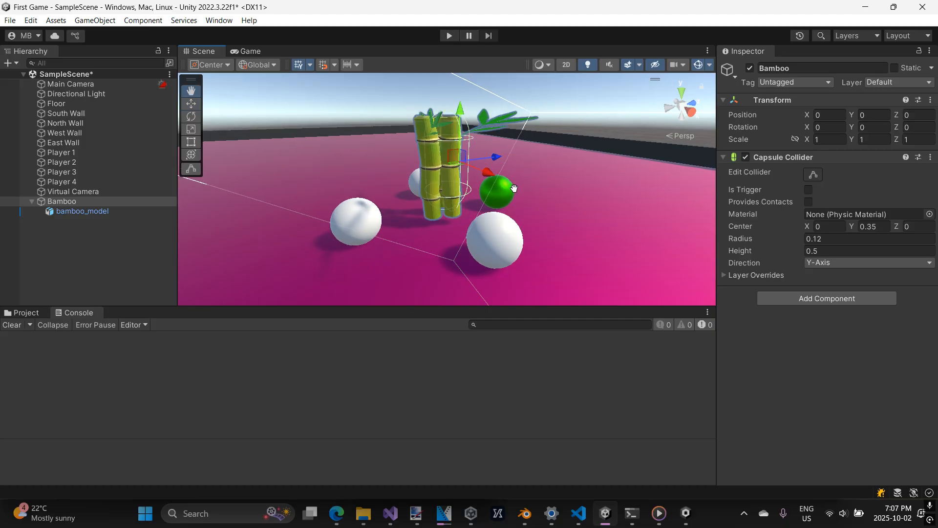
right_click_drag(508, 193, 467, 198)
middle_click_drag(521, 207, 489, 254)
right_click_drag(500, 216, 447, 246)
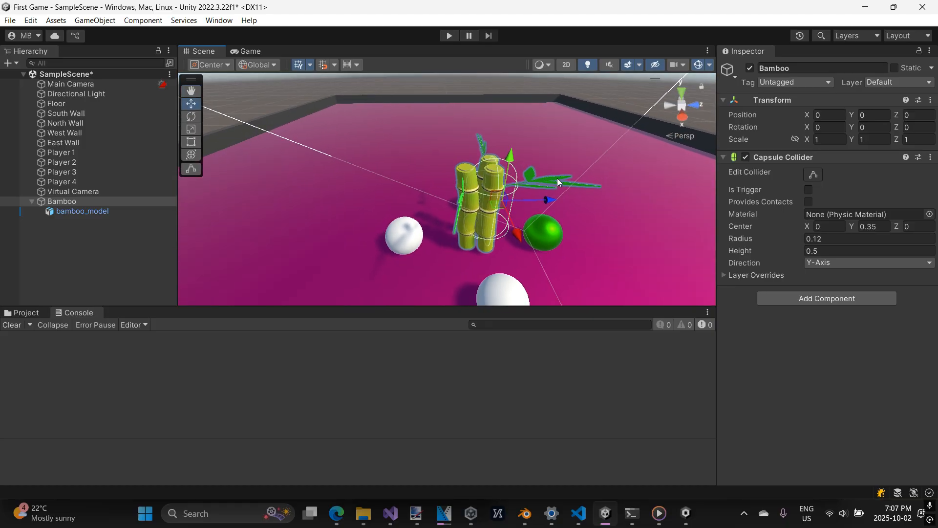
middle_click_drag(559, 182, 509, 179)
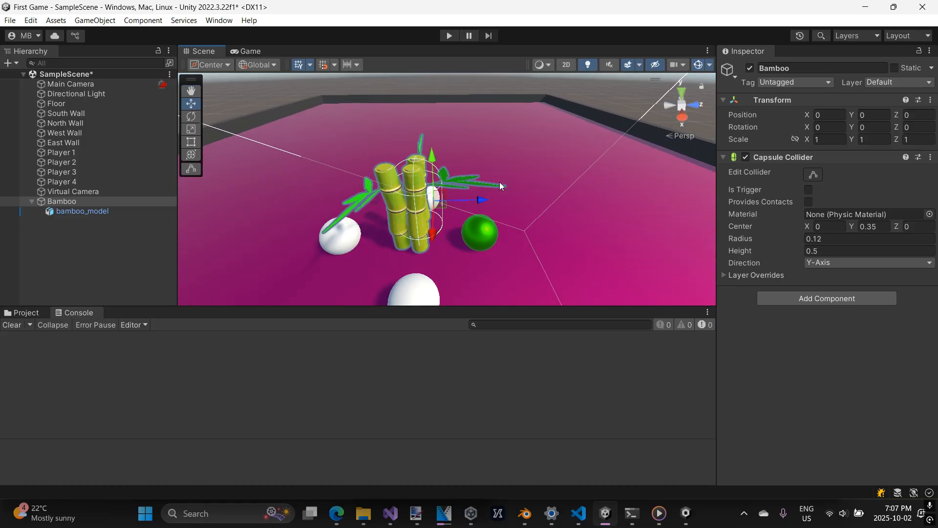
left_click_drag(477, 200, 472, 204)
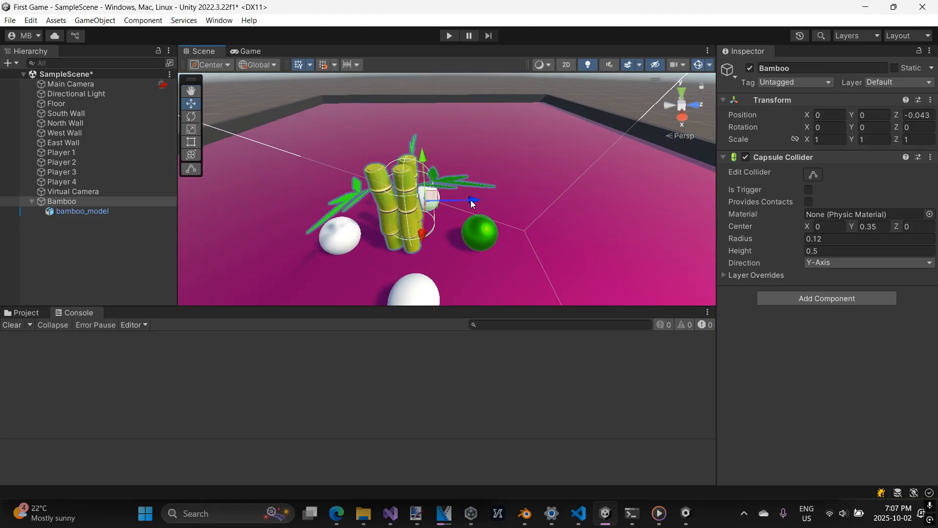
key("ctrl+z")
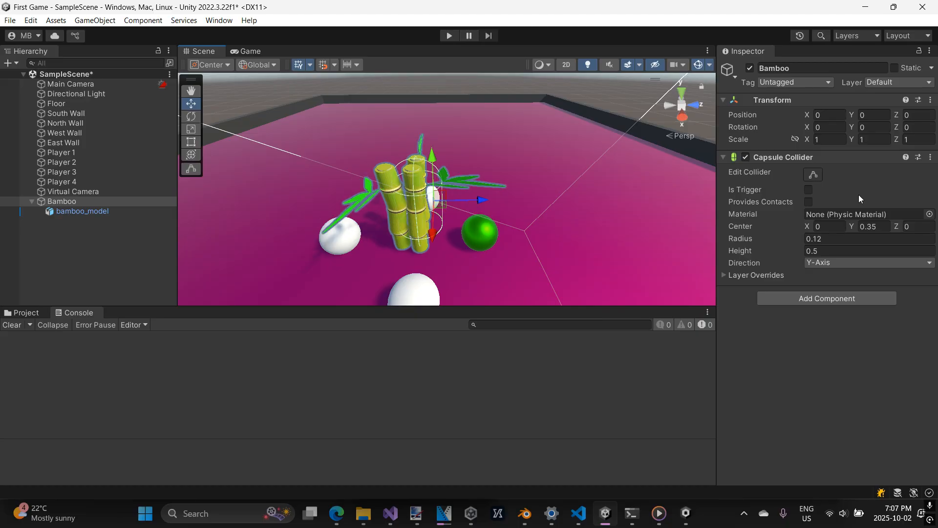
left_click(801, 237)
left_click_drag(802, 237, 805, 237)
Shift the Capsule Collider's center to X 0.1 and Z -0.04.
left_click(809, 226)
left_click_drag(807, 224, 808, 224)
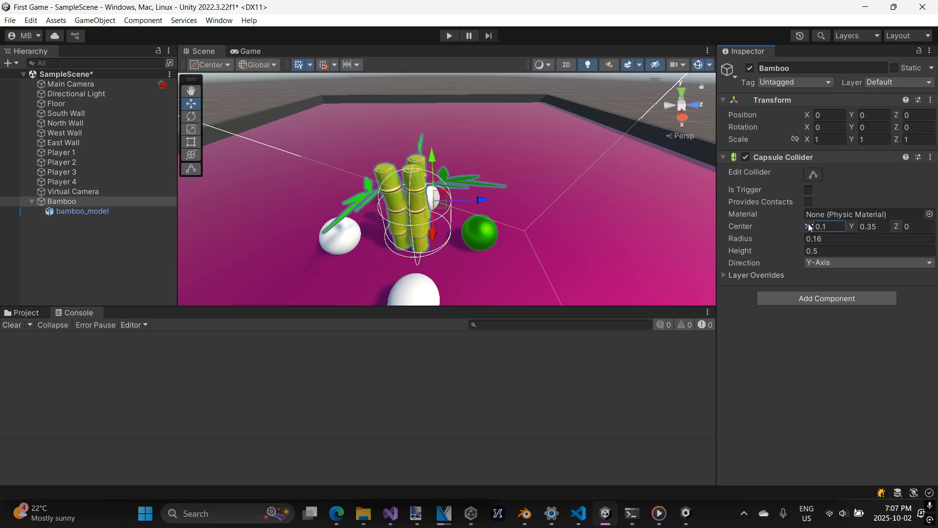
left_click(895, 226)
left_click_drag(893, 227, 891, 226)
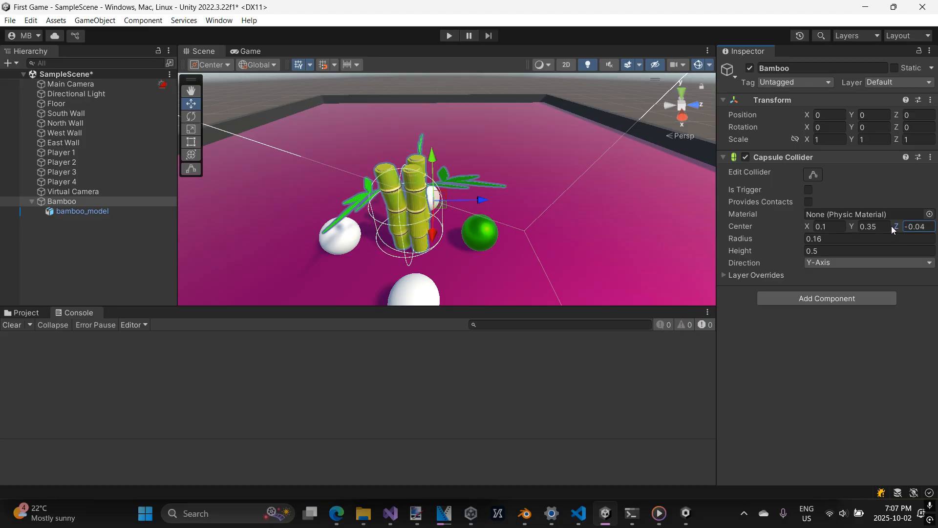
Set the Capsule Collider's center X back to 0 to align it with the stalks seen from the front.
right_click_drag(538, 204, 625, 145)
scroll(494, 171, "down", 6)
right_click_drag(505, 164, 581, 198)
middle_click_drag(508, 194, 659, 185)
right_click_drag(528, 188, 643, 198)
middle_click_drag(538, 110, 576, 174)
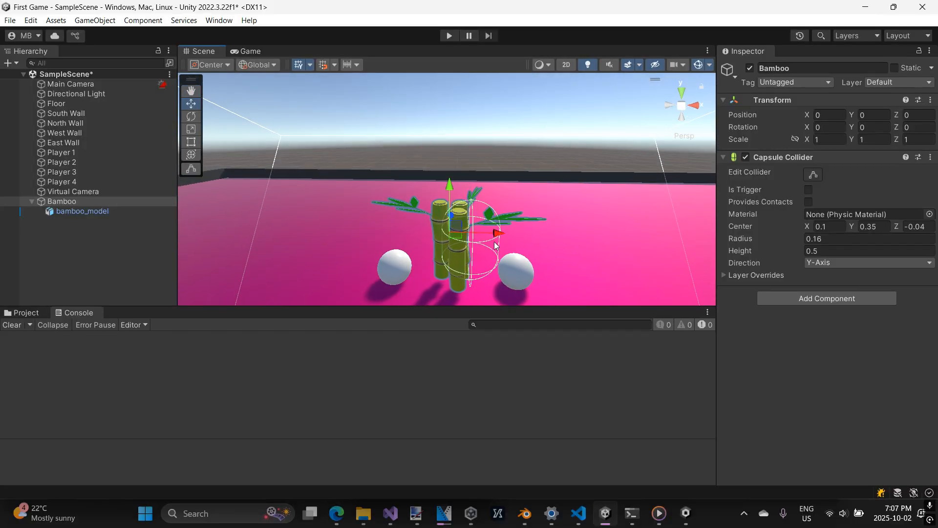
left_click_drag(808, 226, 804, 225)
scroll(575, 186, "down", 1)
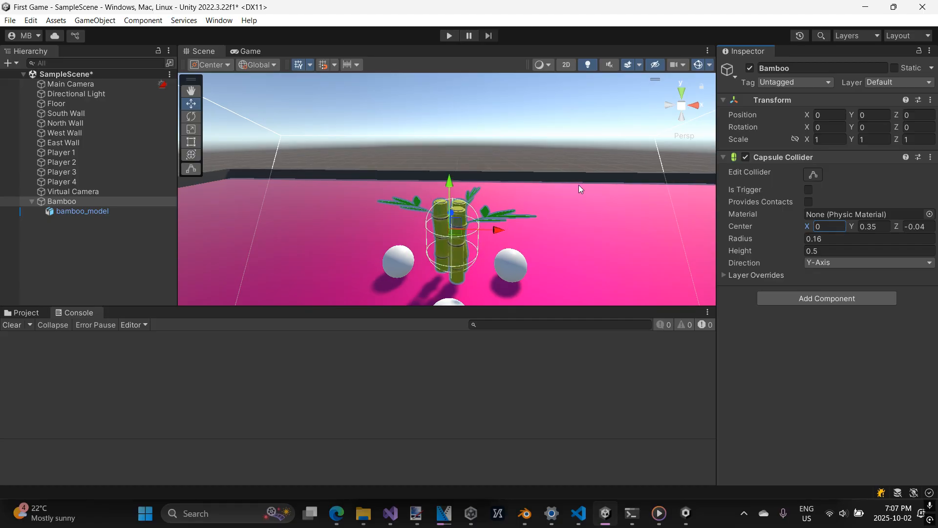
Examine the capsule collider's fit around the bamboo stalks from all sides.
right_click_drag(575, 186, 541, 186)
scroll(516, 169, "down", 4)
scroll(562, 158, "down", 8)
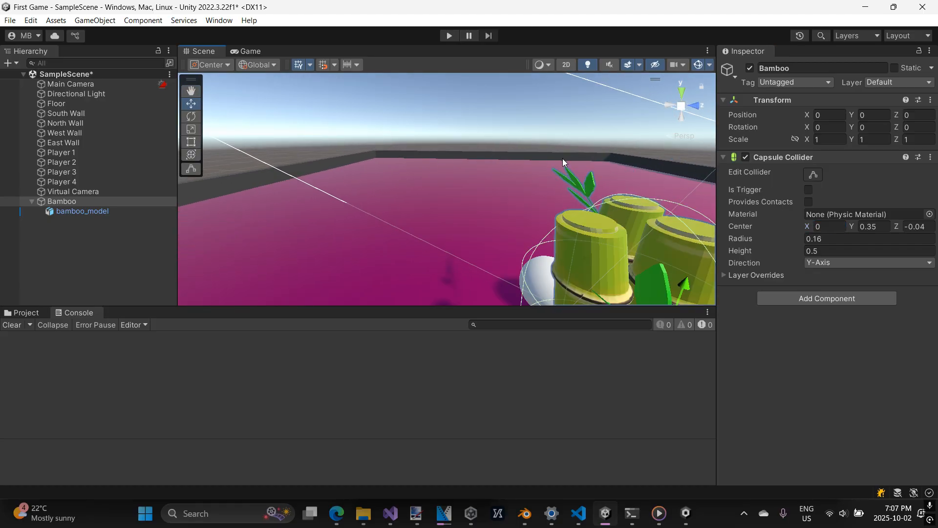
right_click_drag(585, 168, 561, 157)
middle_click_drag(564, 159, 523, 143)
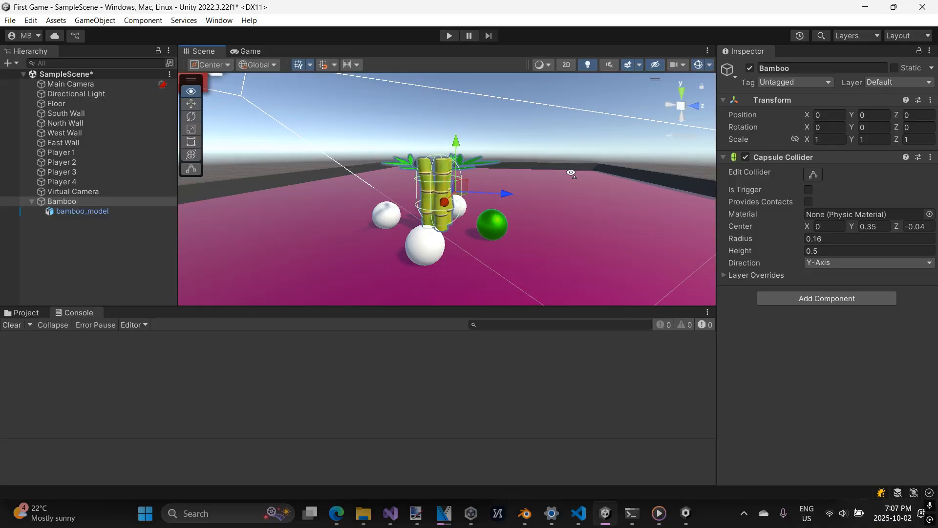
right_click_drag(580, 169, 518, 158)
middle_click_drag(533, 161, 464, 163)
right_click_drag(541, 168, 491, 168)
middle_click_drag(541, 162, 473, 161)
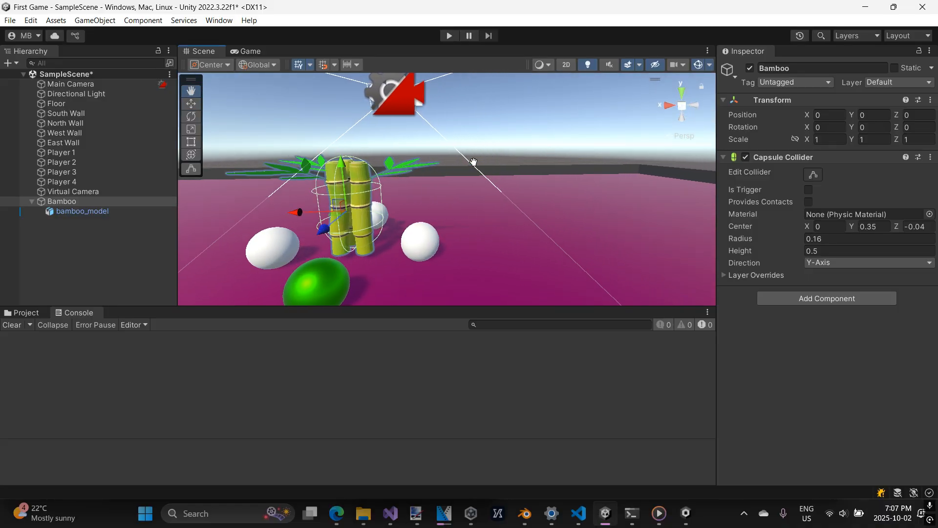
scroll(474, 161, "down", 2)
right_click_drag(522, 163, 472, 161)
middle_click_drag(517, 159, 471, 161)
right_click_drag(511, 156, 471, 153)
middle_click_drag(508, 154, 471, 160)
right_click_drag(486, 162, 438, 167)
middle_click_drag(492, 141, 482, 157)
right_click_drag(500, 163, 463, 165)
middle_click_drag(509, 159, 451, 147)
right_click_drag(488, 163, 457, 168)
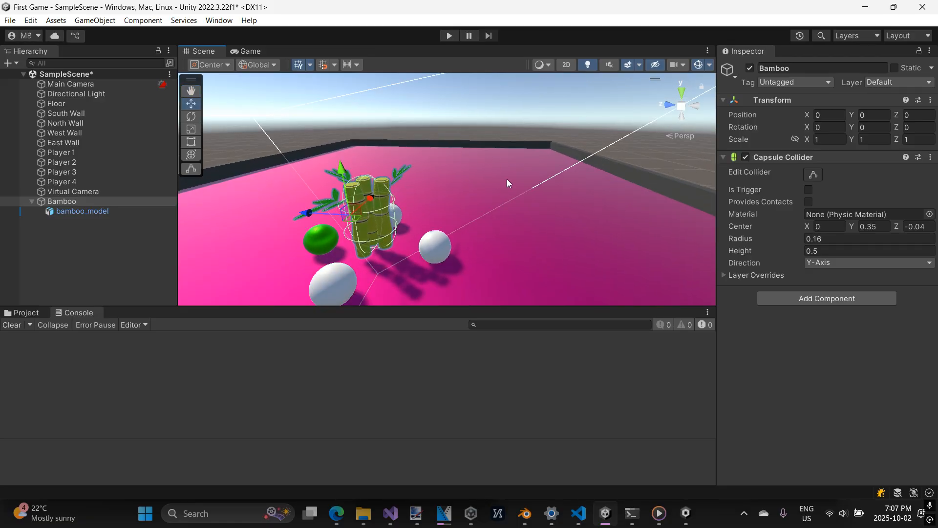
middle_click_drag(506, 179, 450, 186)
right_click_drag(493, 182, 442, 178)
middle_click_drag(528, 173, 474, 172)
right_click_drag(518, 170, 464, 169)
middle_click_drag(550, 169, 454, 167)
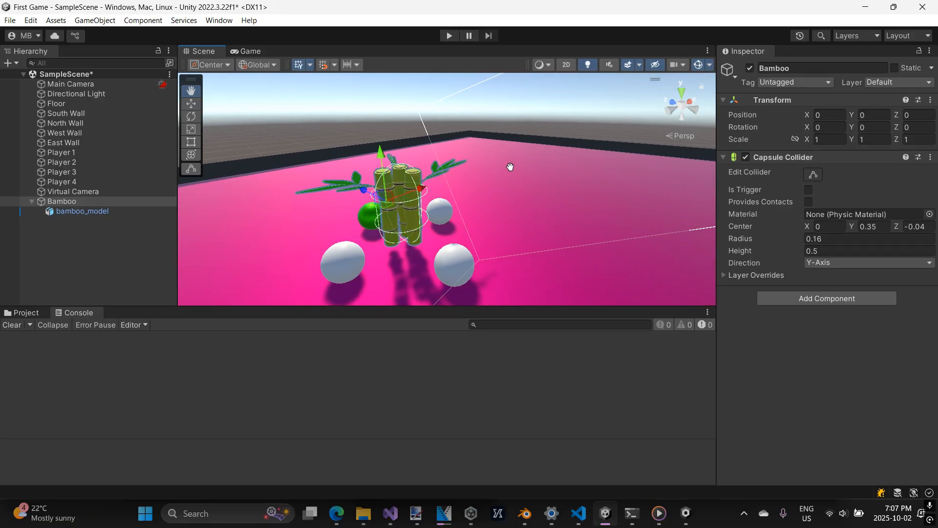
right_click_drag(509, 165, 452, 171)
middle_click_drag(545, 169, 478, 172)
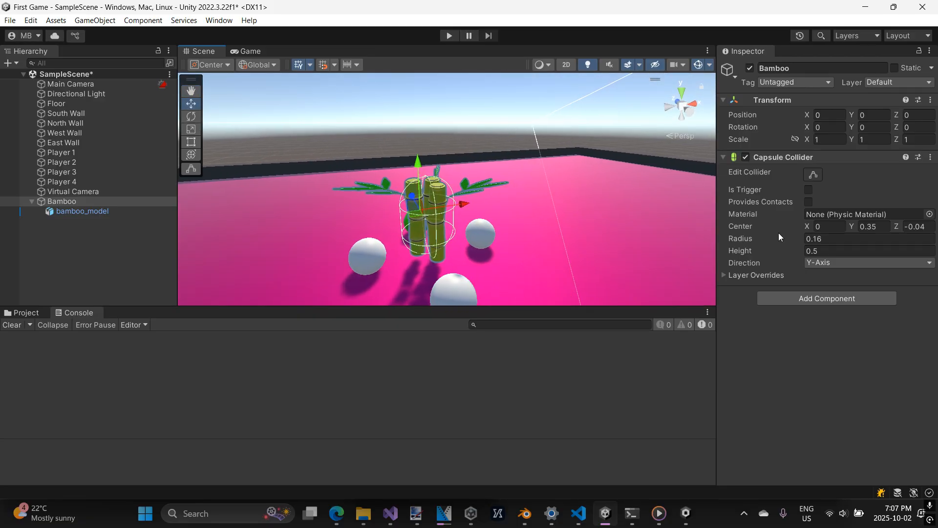
Reduce the Capsule Collider's radius on the Bamboo object to 0.15.
left_click(803, 240)
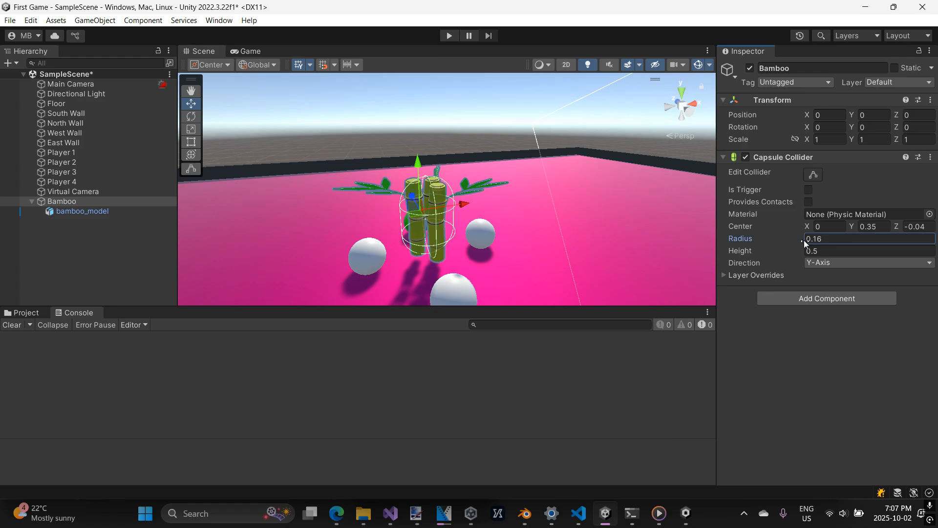
type("0.25")
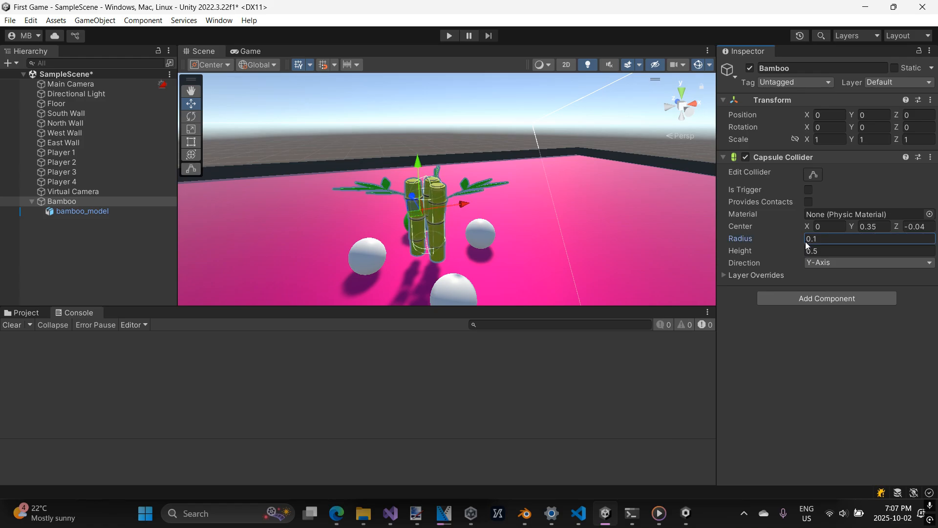
key("BackSpace")
key("BackSpace")
type("15")
Examine how the narrowed capsule collider fits the bamboo stalks from the sides and from above.
middle_click_drag(588, 207, 608, 150)
right_click_drag(608, 149, 552, 170)
key("f")
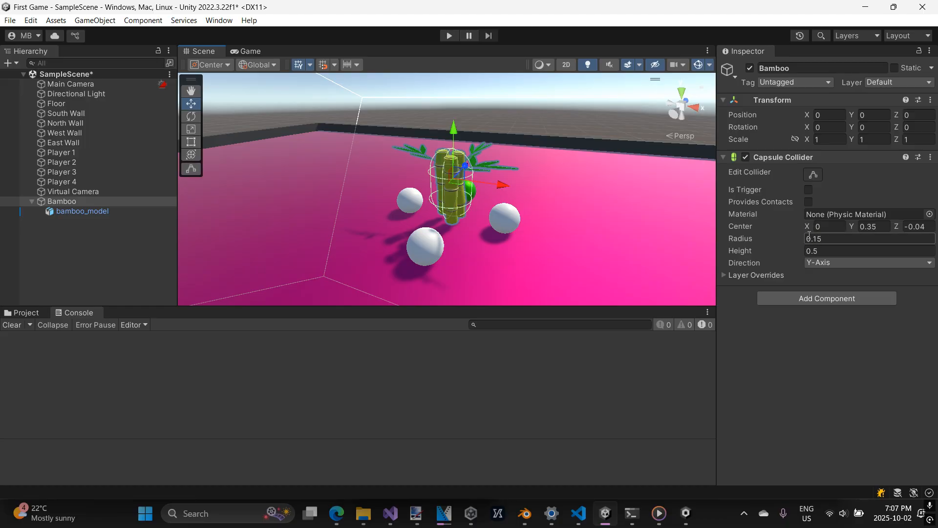
mouse_move(609, 151)
middle_mouse_down()
mouse_move(600, 136)
mouse_move(554, 131)
mouse_move(609, 139)
middle_mouse_up()
scroll(609, 138, "down", 3)
right_click_drag(464, 145, 543, 161)
middle_click_drag(542, 162, 519, 162)
right_click_drag(519, 162, 472, 149)
middle_click_drag(495, 149, 477, 151)
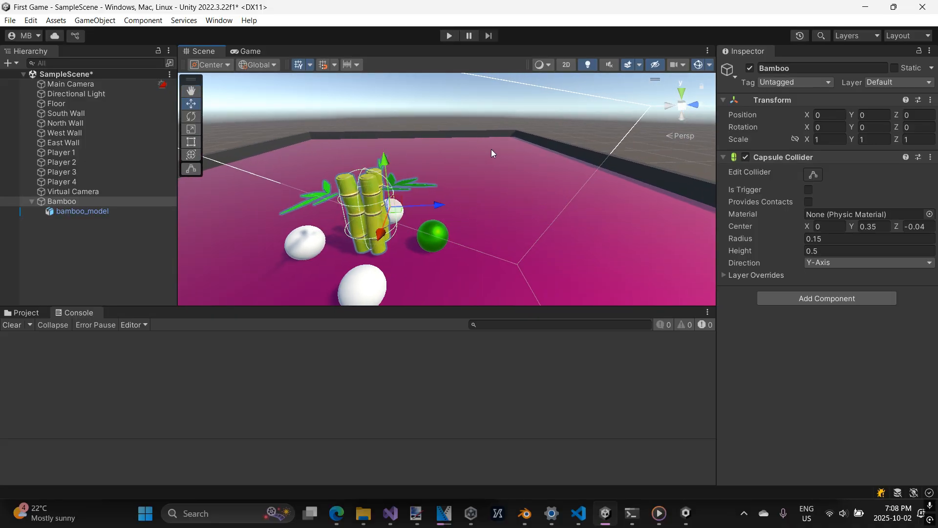
right_click_drag(508, 137, 481, 141)
middle_click_drag(494, 122, 507, 161)
right_click_drag(507, 162, 507, 233)
middle_click_drag(507, 233, 513, 288)
right_click_drag(517, 211, 522, 246)
middle_click_drag(531, 182, 527, 160)
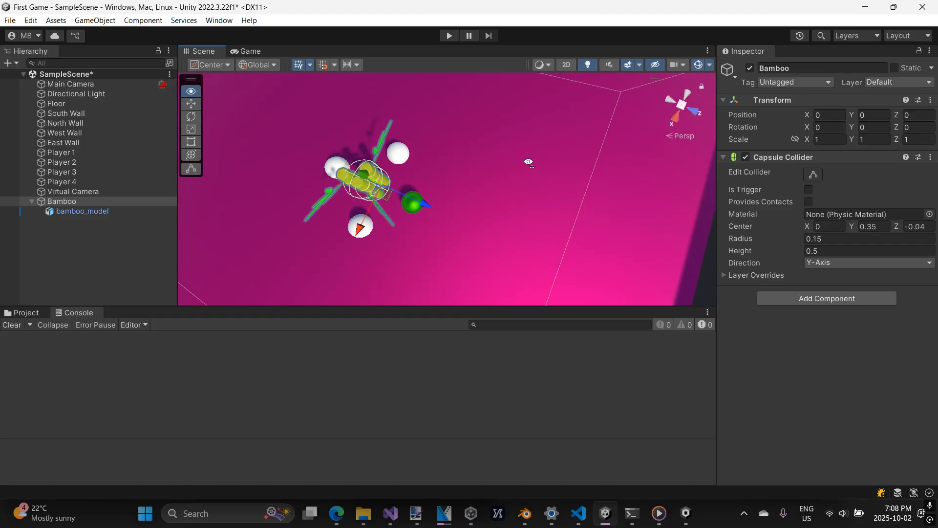
right_click_drag(527, 160, 473, 184)
middle_click_drag(473, 184, 635, 146)
right_click_drag(469, 162, 562, 122)
middle_click_drag(479, 151, 552, 149)
right_click_drag(415, 156, 506, 154)
middle_click_drag(379, 172, 461, 174)
right_click_drag(462, 173, 604, 112)
middle_click_drag(437, 174, 477, 128)
scroll(476, 133, "up", 3)
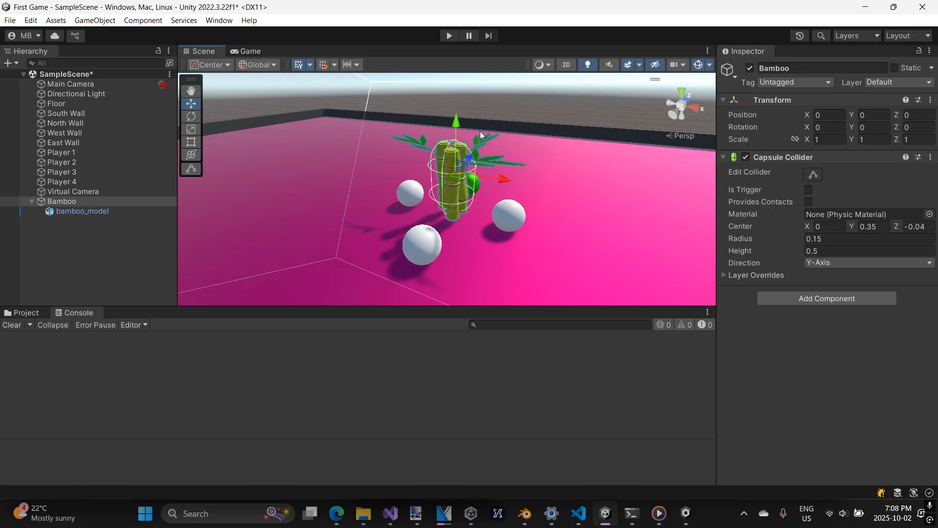
Save the Bamboo object with its child model and Capsule Collider as a prefab in the Bamboo Model assets folder.
left_click(22, 312)
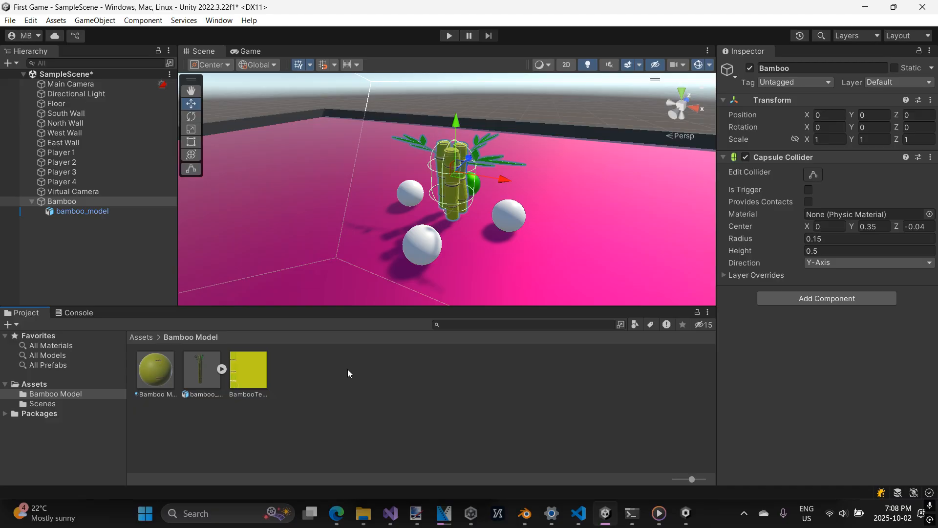
left_click(101, 219)
left_click(81, 203)
left_click(82, 210)
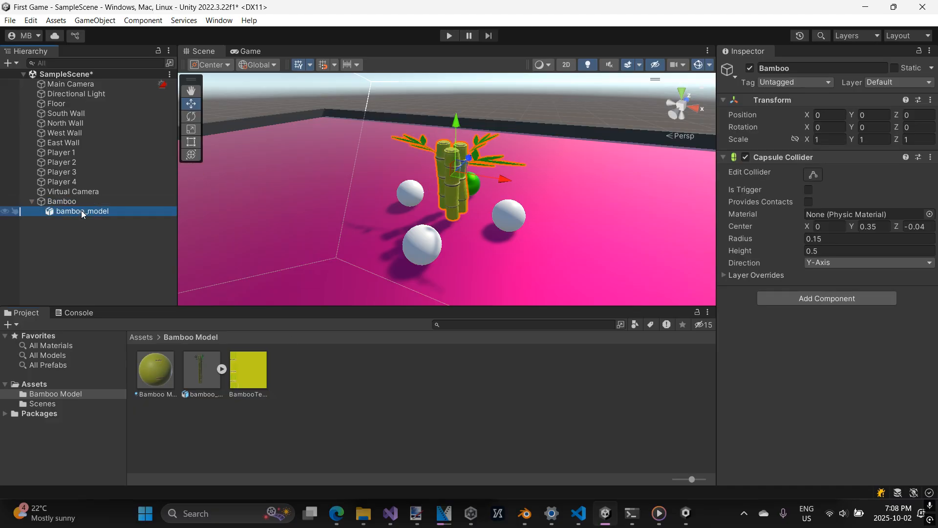
left_click(76, 201)
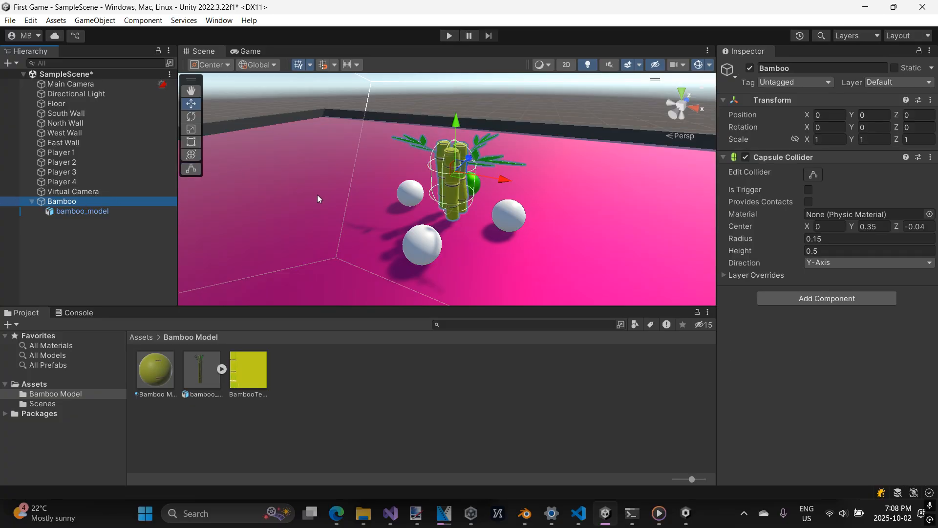
scroll(397, 185, "up", 3)
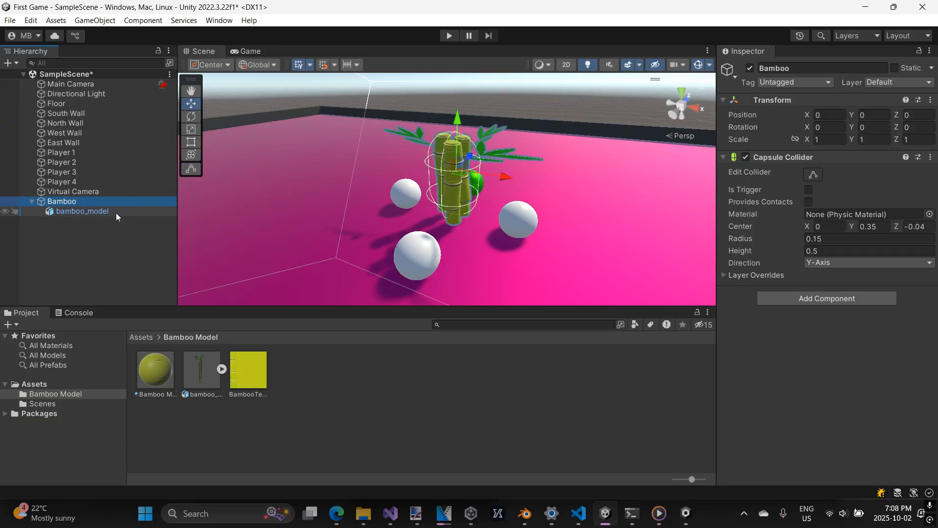
left_click(122, 228)
left_click(67, 201)
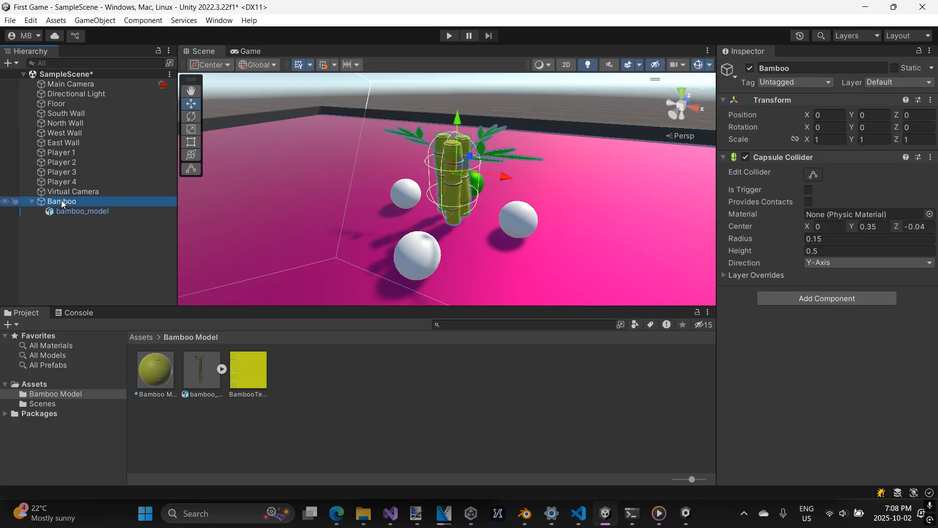
left_click_drag(60, 200, 101, 247)
left_click_drag(166, 291, 312, 378)
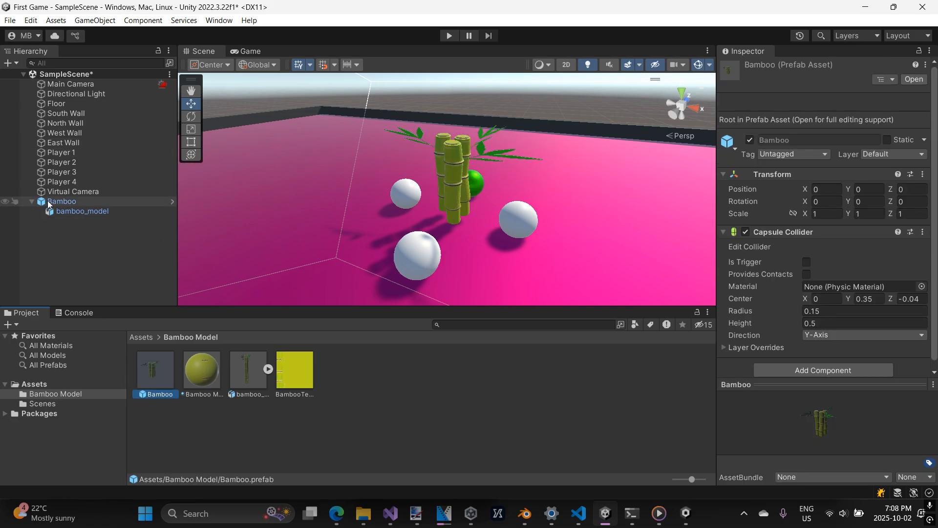
Delete the original Bamboo object from the scene, keeping its prefab asset.
left_click(31, 201)
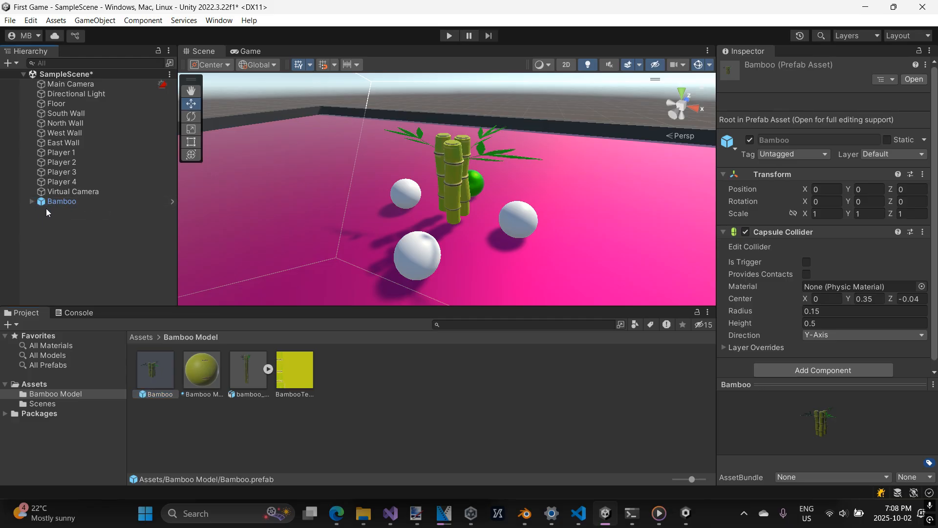
left_click(31, 201)
left_click(86, 202)
key("Delete")
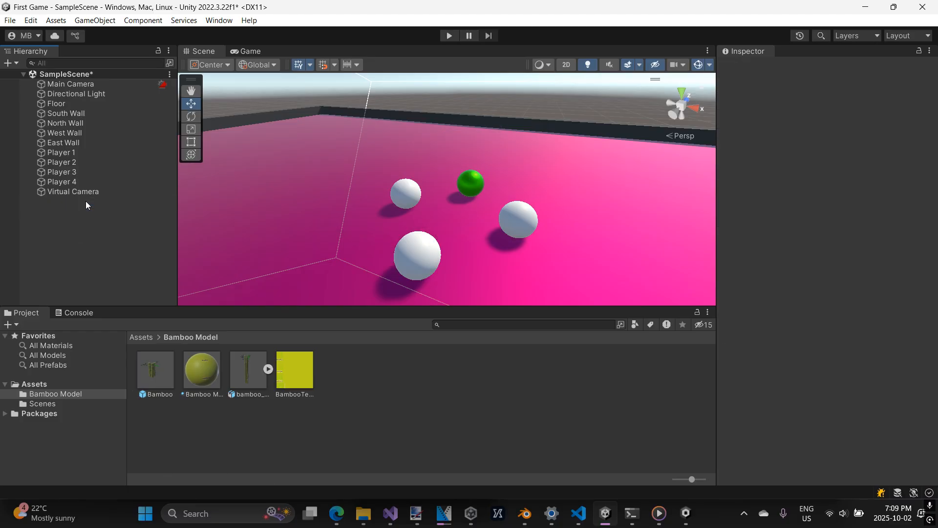
Place an instance of the Bamboo prefab on the floor behind the player spheres, at about X -1.3 and Z 0.91.
left_click(153, 372)
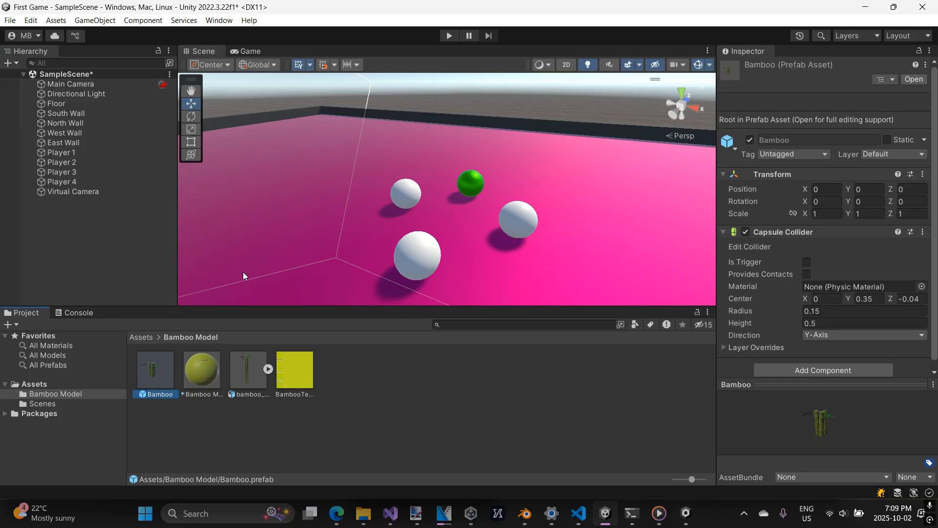
scroll(254, 254, "down", 3)
scroll(262, 238, "down", 3)
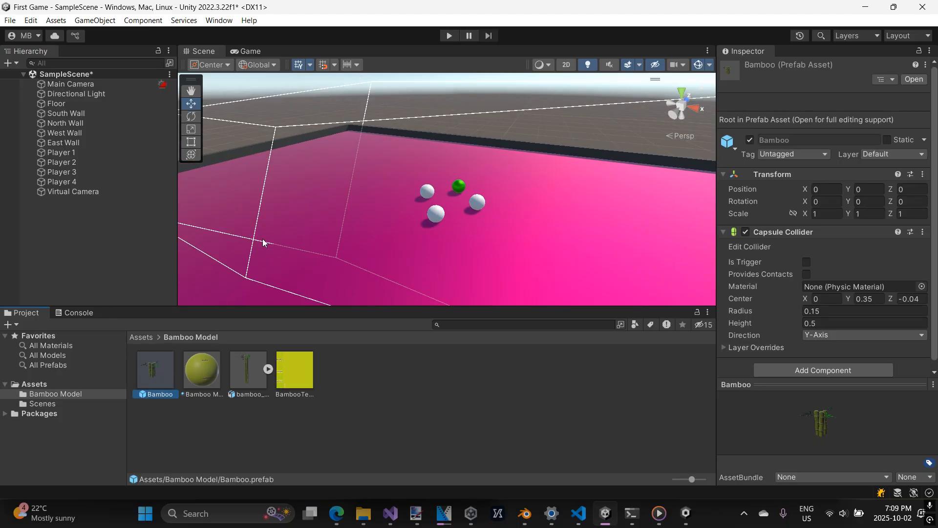
left_click_drag(162, 368, 404, 155)
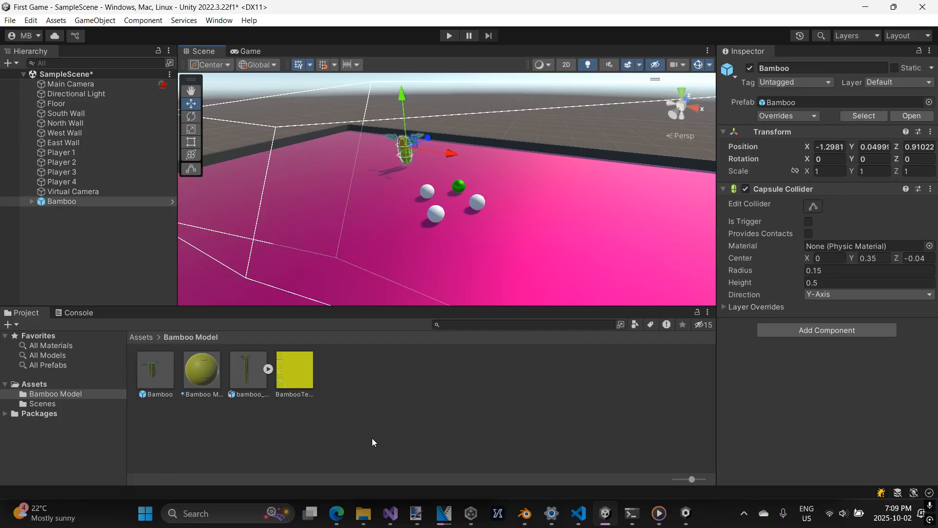
Scatter seven more instances of the Bamboo prefab around the player spheres.
left_click_drag(161, 374, 523, 210)
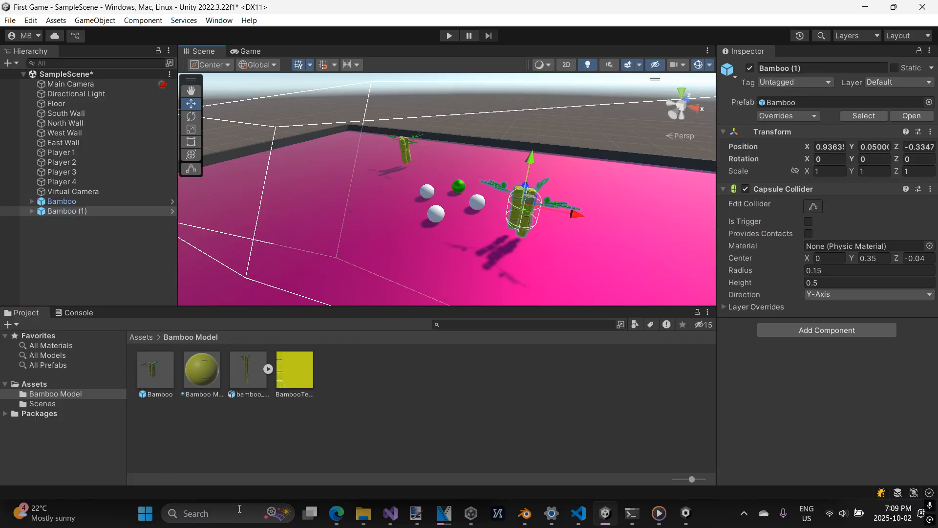
left_click_drag(163, 370, 337, 239)
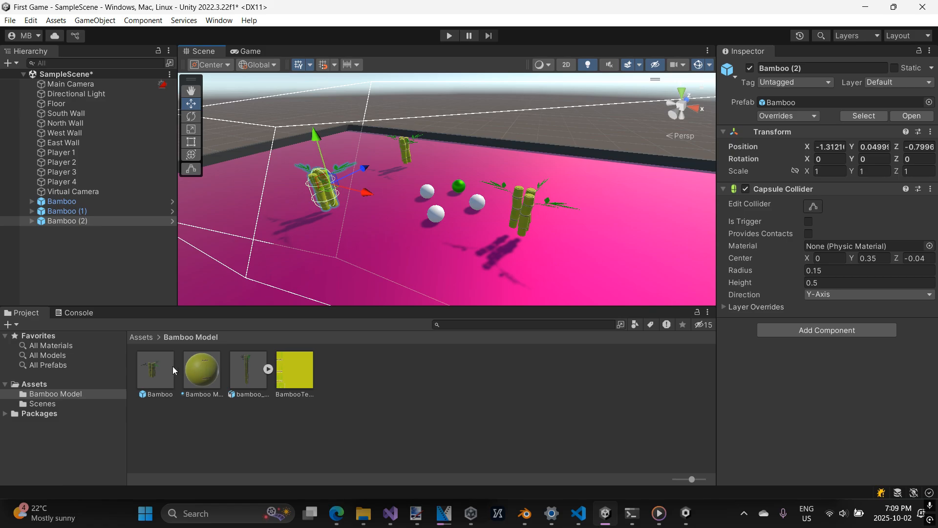
left_click_drag(172, 366, 385, 221)
left_click_drag(160, 361, 457, 176)
left_click_drag(162, 368, 686, 208)
left_click_drag(176, 367, 419, 181)
middle_click_drag(509, 252, 560, 219)
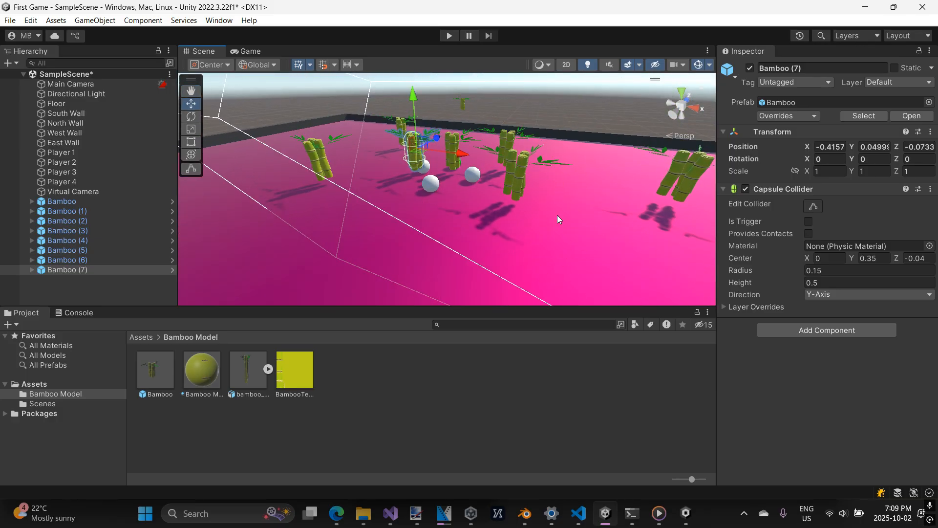
Undo the placement of the seven additional bamboos, keeping only the first instance.
key("ctrl+z")
key("ctrl+z")
key("ctrl+z")
key("ctrl+z")
key("ctrl+z")
key("ctrl+z")
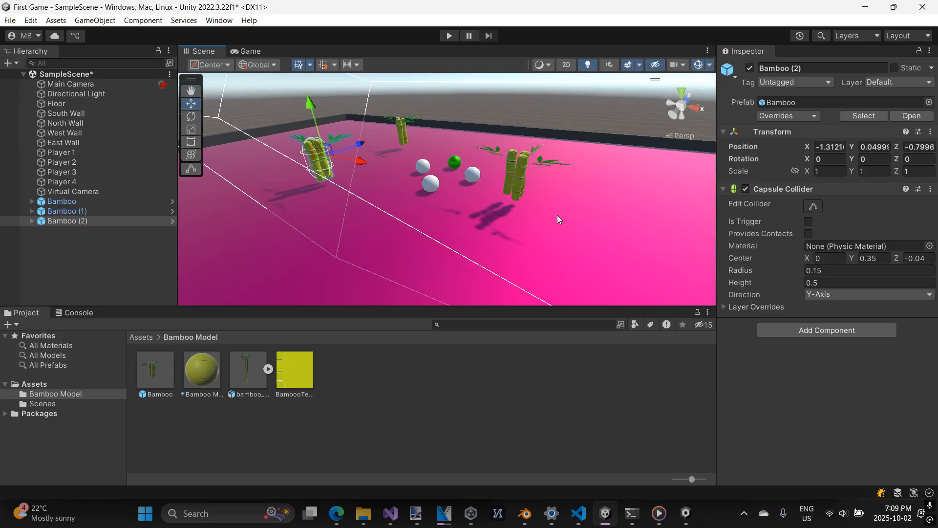
key("ctrl+z")
left_click(519, 423)
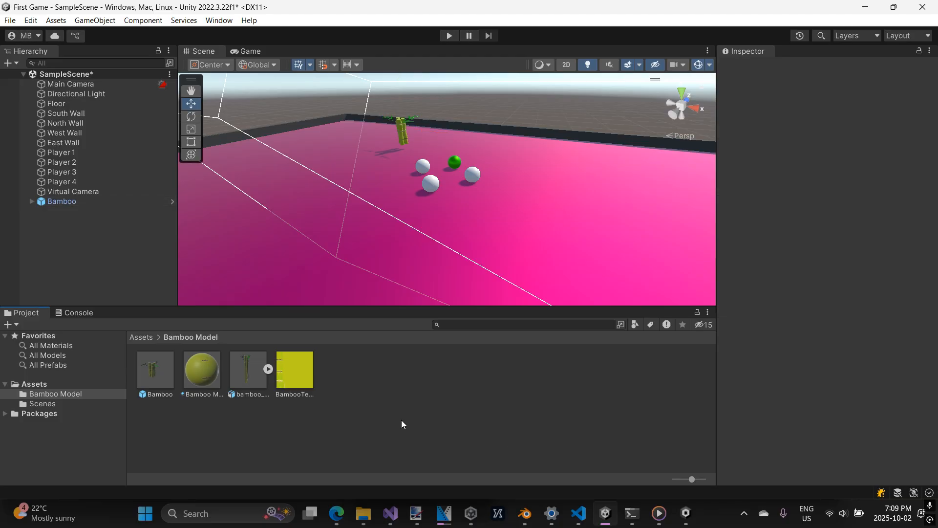
Place five more copies of the Bamboo prefab at different spots across the floor and view them from another side.
left_click(167, 373)
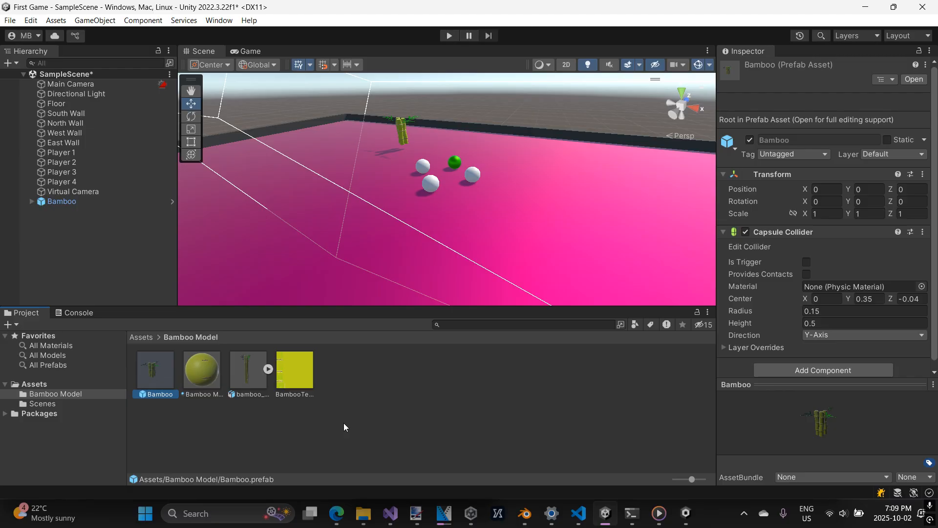
left_click_drag(166, 371, 289, 244)
left_click_drag(164, 370, 421, 169)
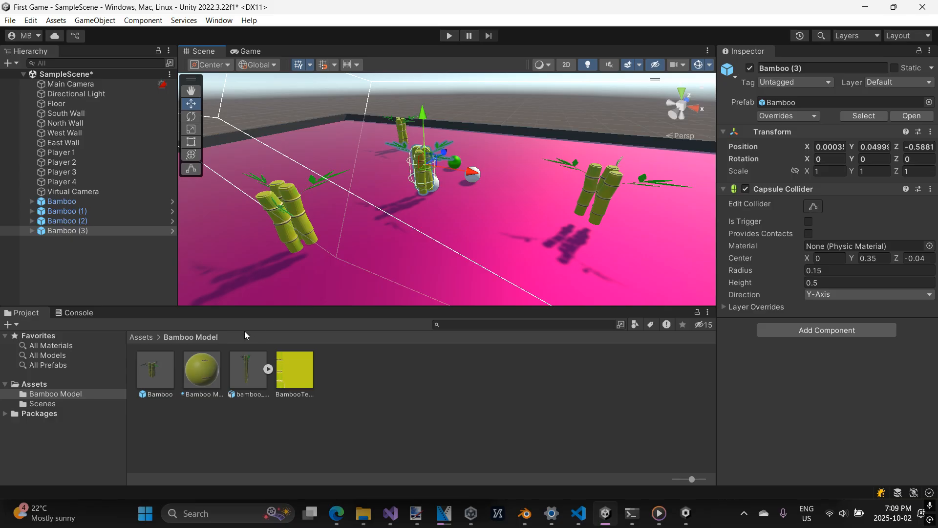
left_click_drag(149, 368, 511, 162)
left_click_drag(148, 370, 383, 165)
scroll(383, 165, "down", 2)
right_click_drag(408, 169, 549, 168)
key("a")
key("w")
middle_click_drag(549, 168, 581, 164)
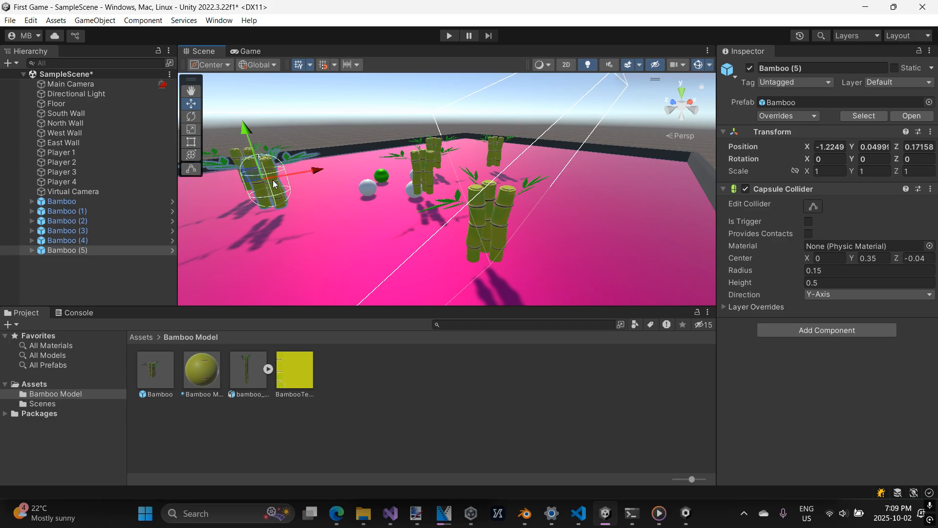
Check individual bamboo copies in the scene, and delete Bamboo (1) through Bamboo (5).
left_click(491, 218)
left_click(424, 169)
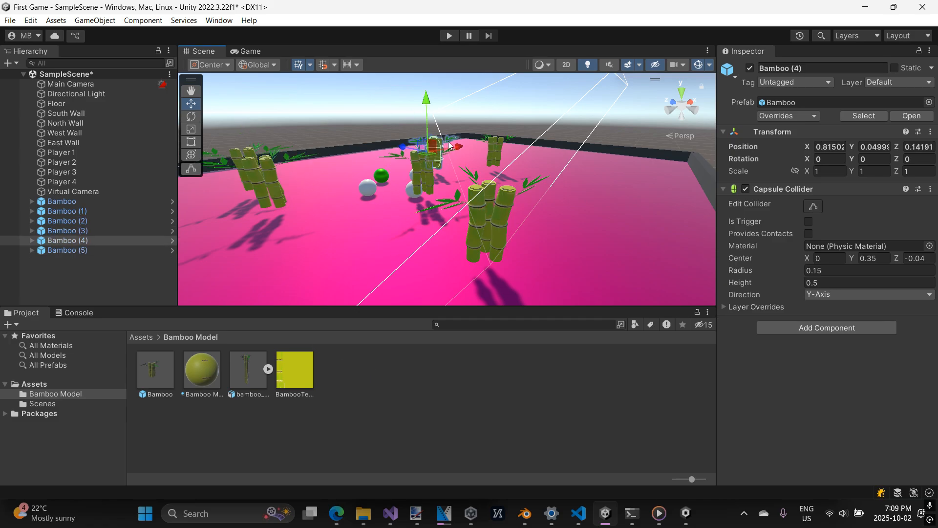
left_click(484, 152)
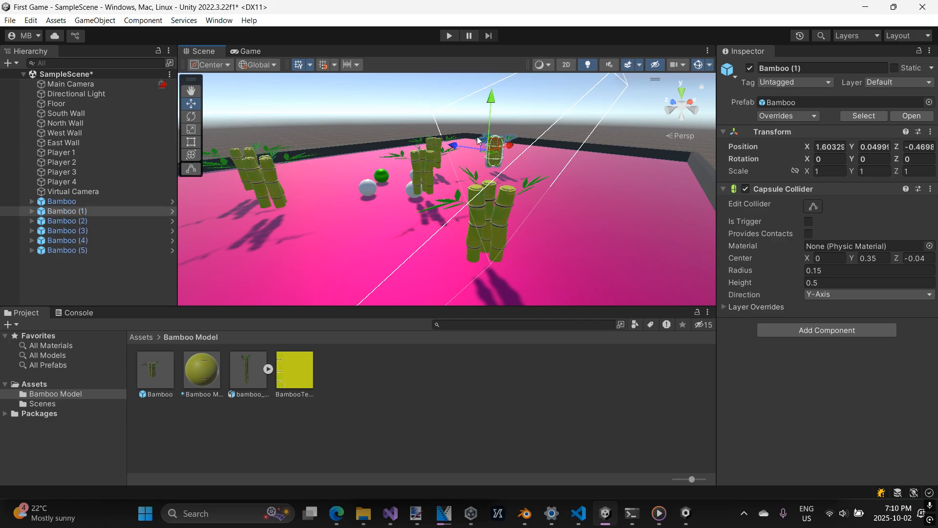
left_click(120, 248)
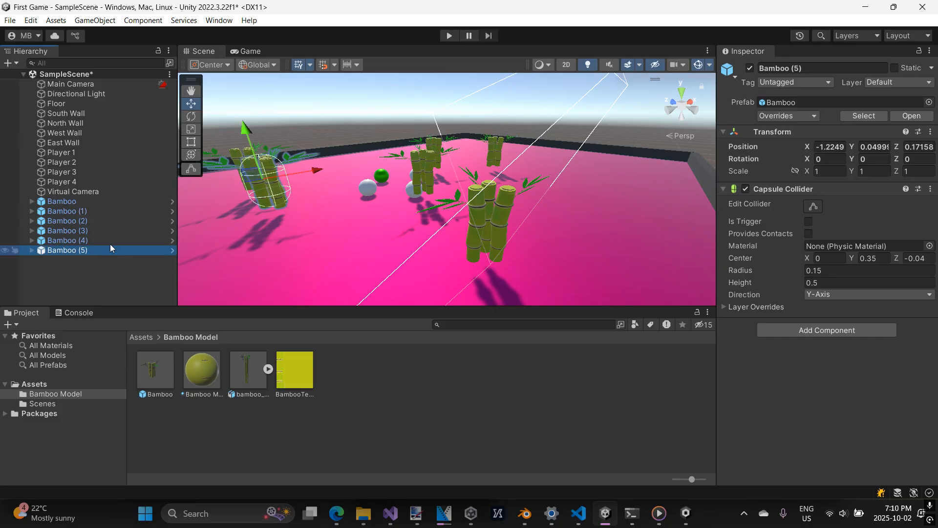
left_click(108, 212, "shift")
key("Delete")
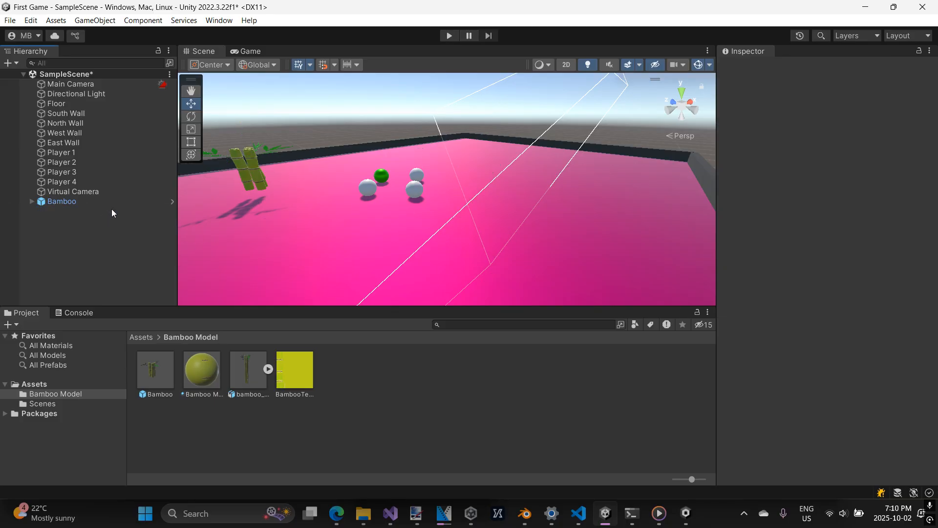
Select the remaining Bamboo instance in the scene.
left_click(271, 177)
left_click(104, 202)
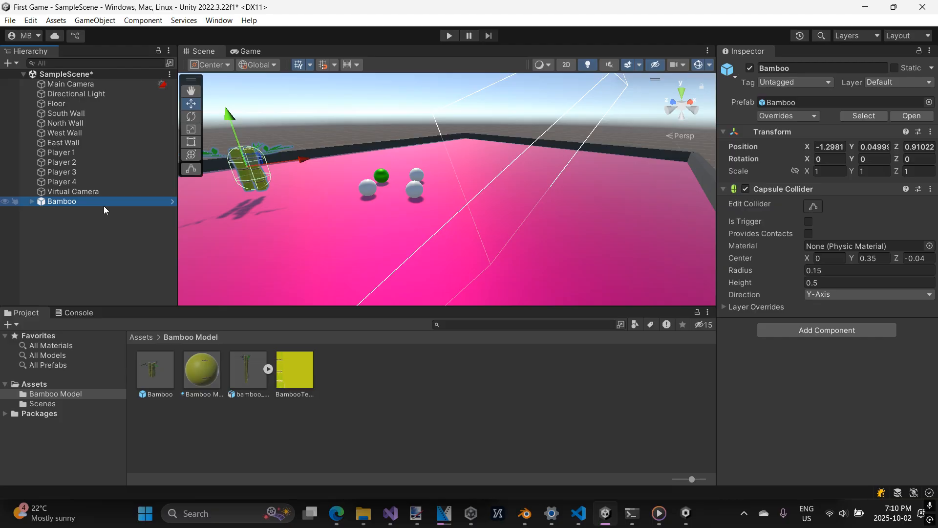